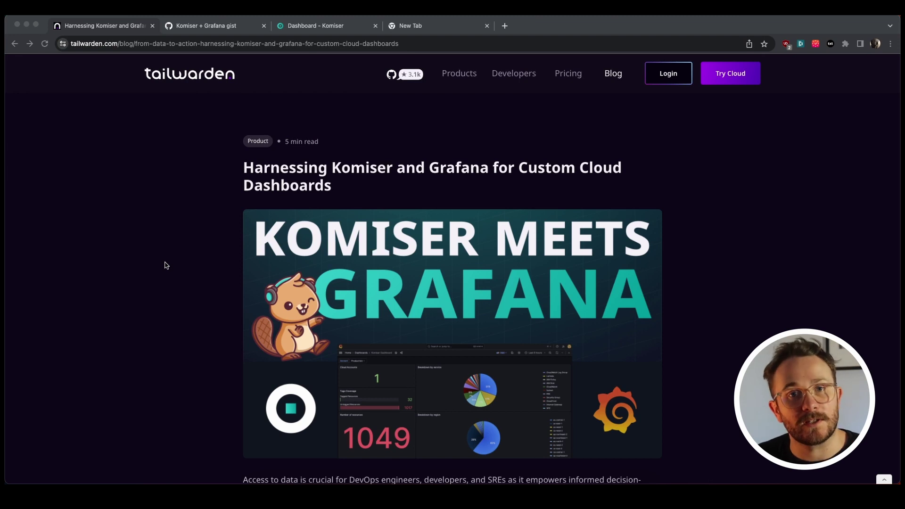
# Scroll the Tailwarden article to the 'Let's launch some infrastructure' section and its demo-code link
pyautogui.scroll(-1, 166, 265)
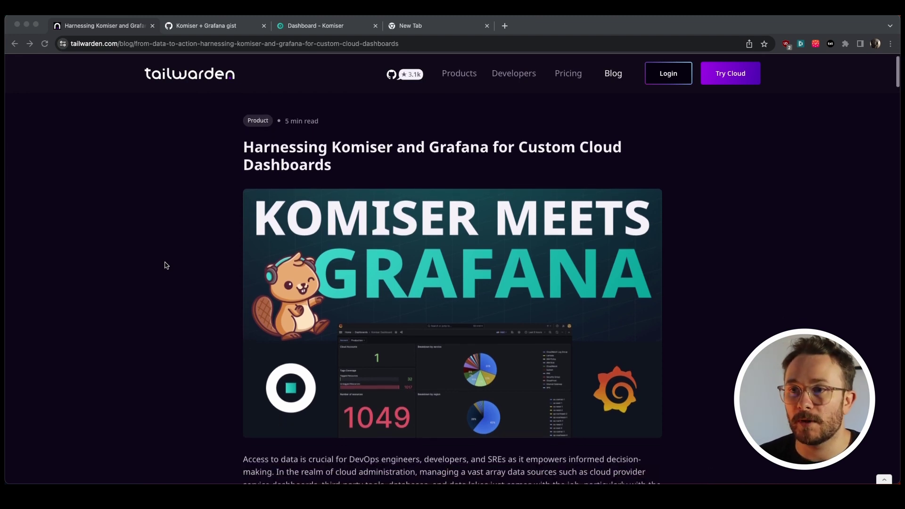
pyautogui.scroll(-1, 166, 265)
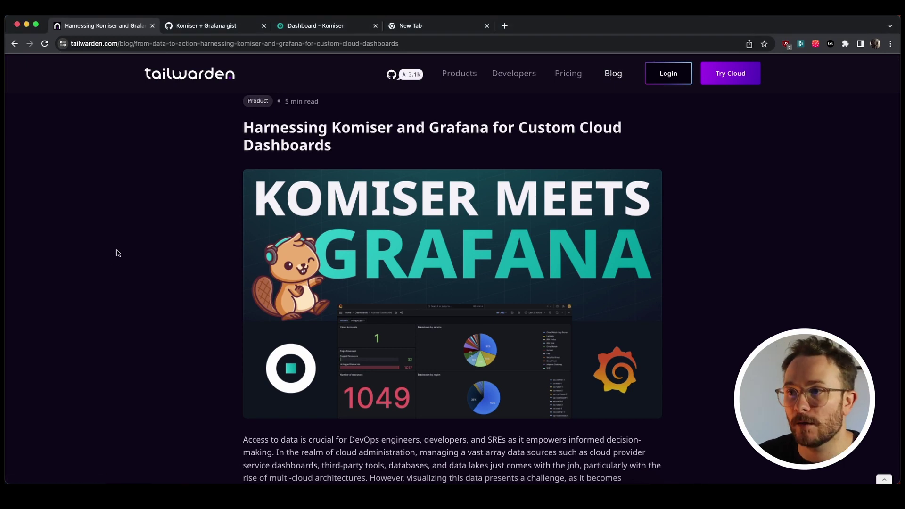
pyautogui.scroll(-1, 119, 253)
pyautogui.scroll(-1, 120, 253)
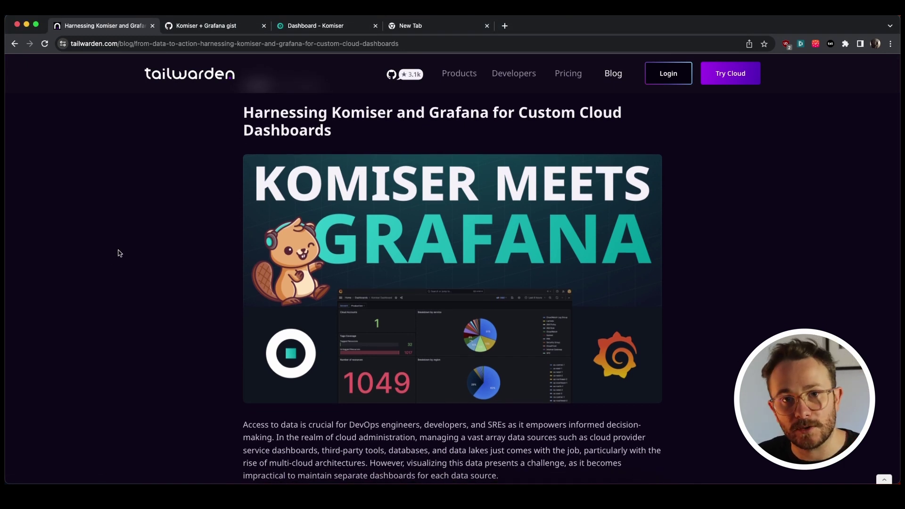
pyautogui.scroll(-10, 119, 253)
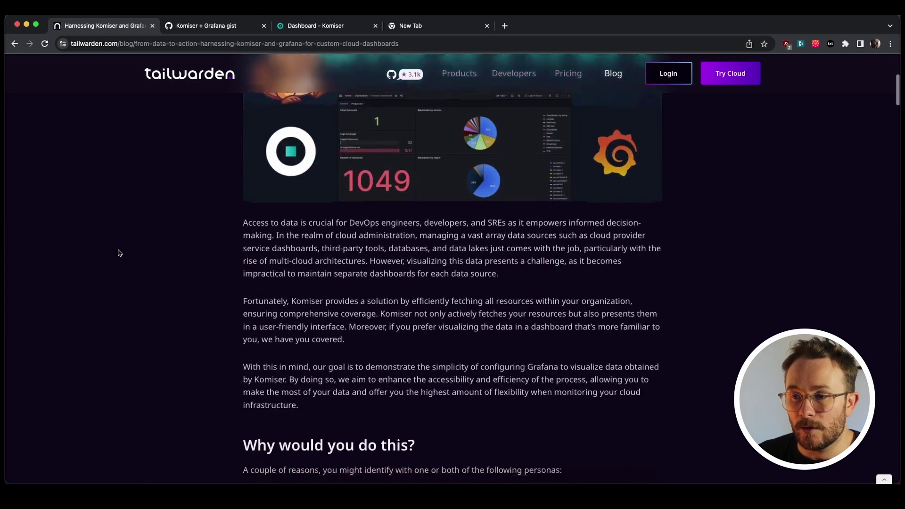
pyautogui.scroll(-6, 119, 254)
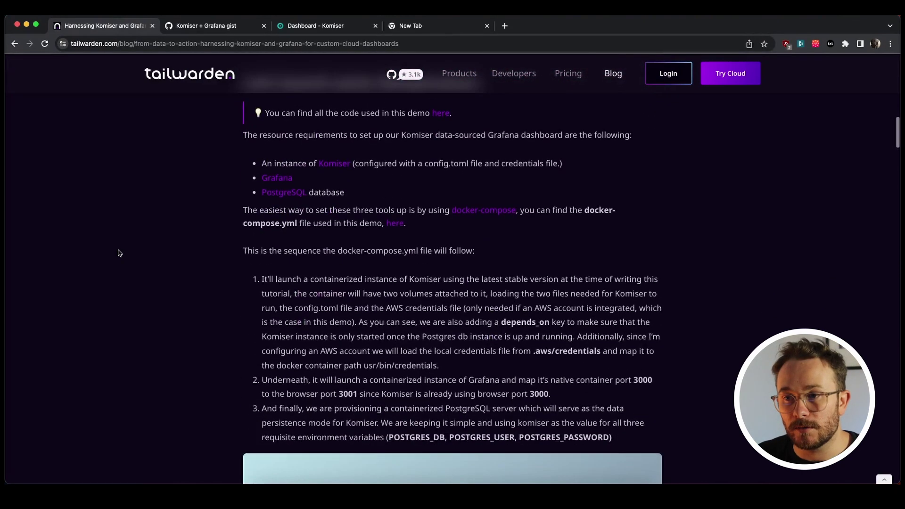
pyautogui.scroll(-7, 120, 254)
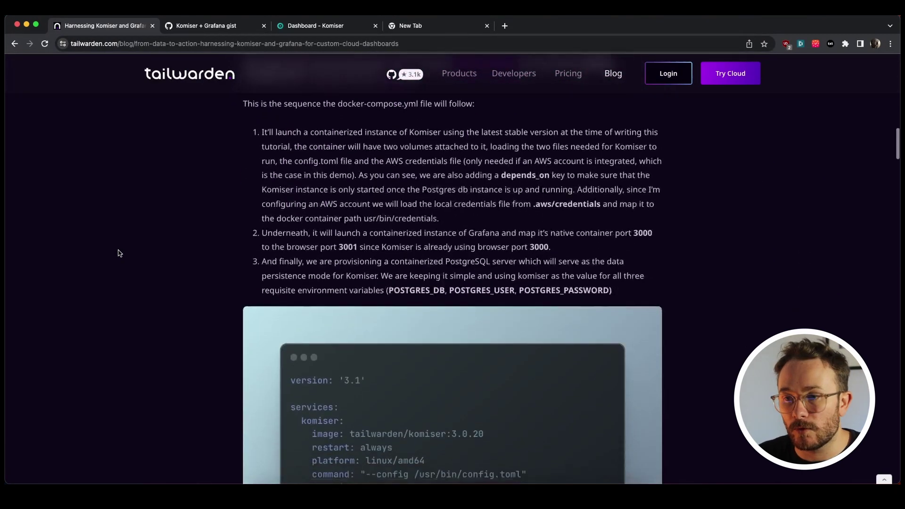
pyautogui.scroll(8, 119, 253)
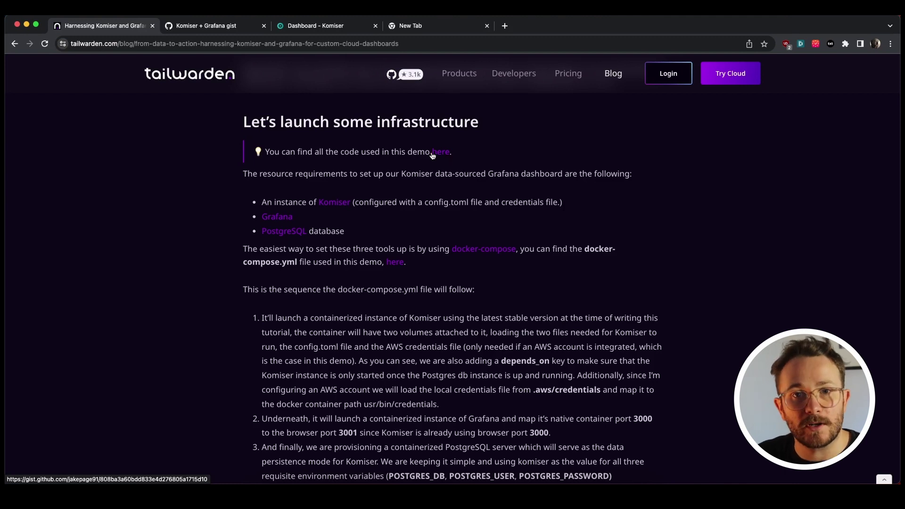
# Switch to the Komiser + Grafana gist, browse its files, and return to config.toml
pyautogui.click(218, 29)
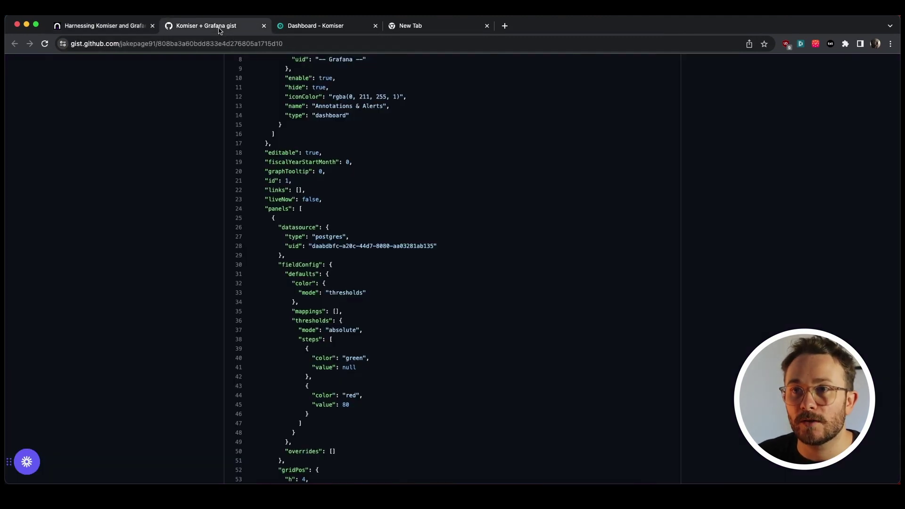
pyautogui.scroll(15, 177, 177)
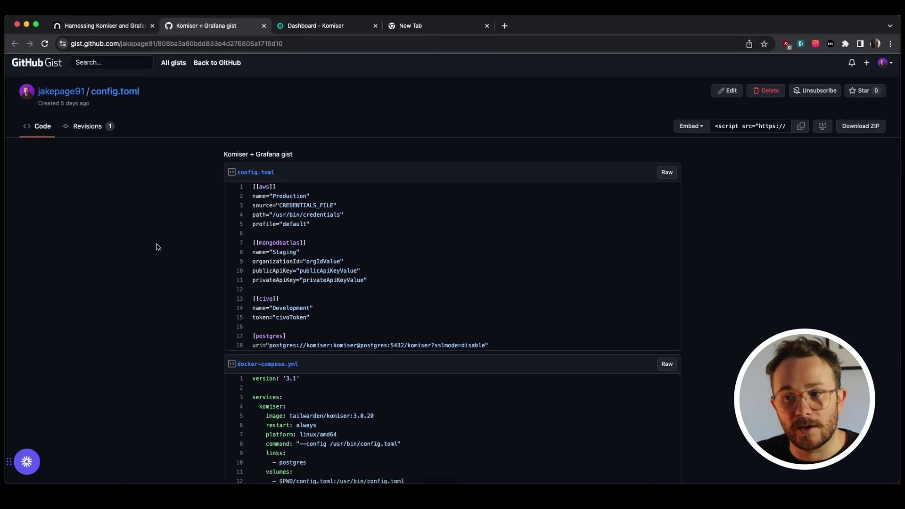
pyautogui.scroll(-1, 158, 247)
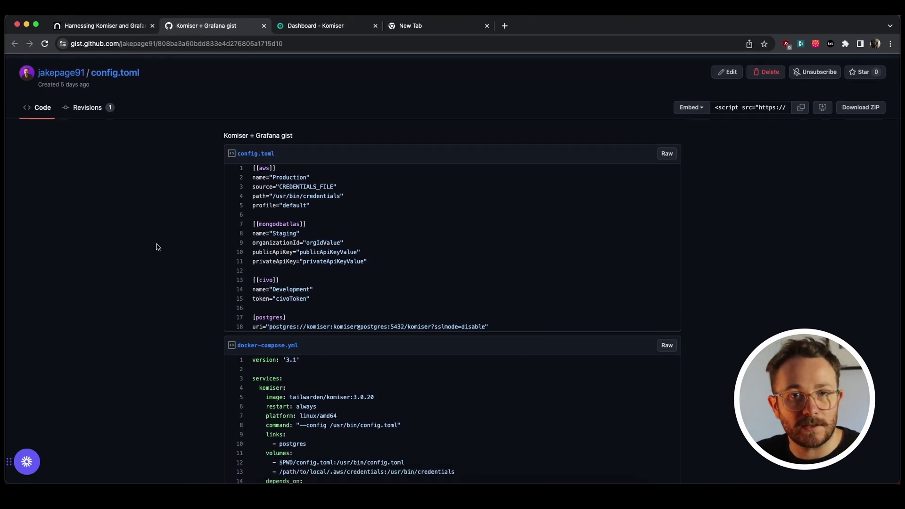
pyautogui.scroll(-5, 158, 247)
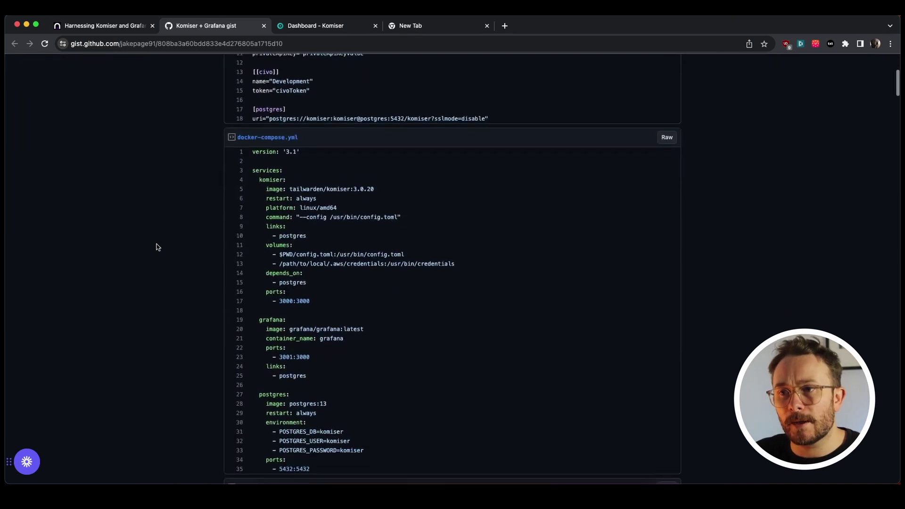
pyautogui.scroll(-4, 158, 247)
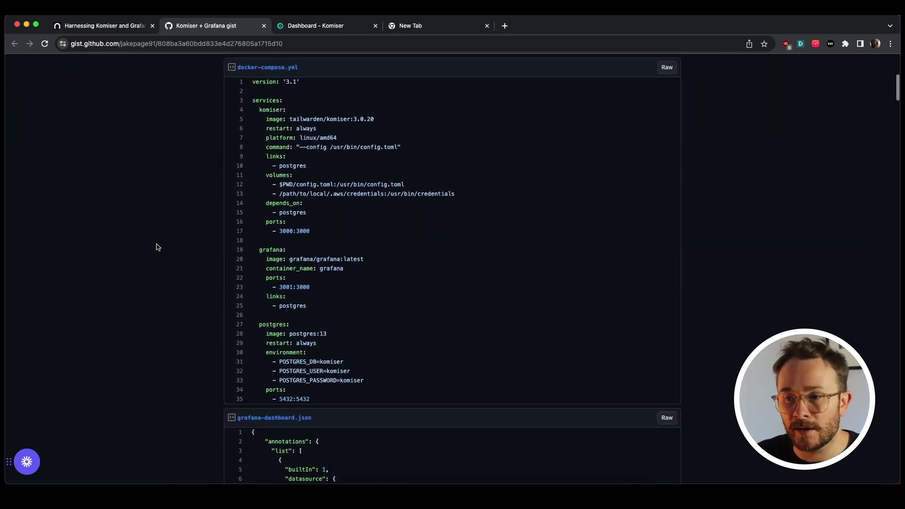
pyautogui.scroll(-3, 158, 247)
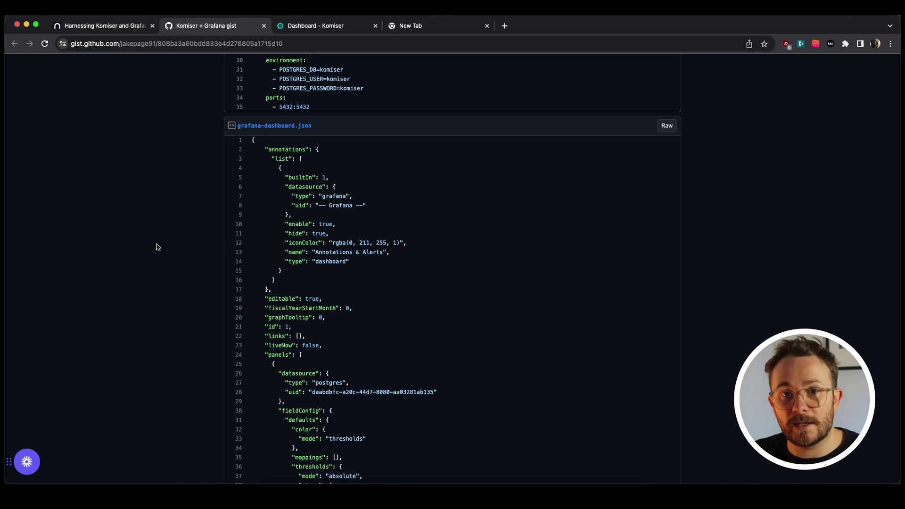
pyautogui.scroll(12, 158, 247)
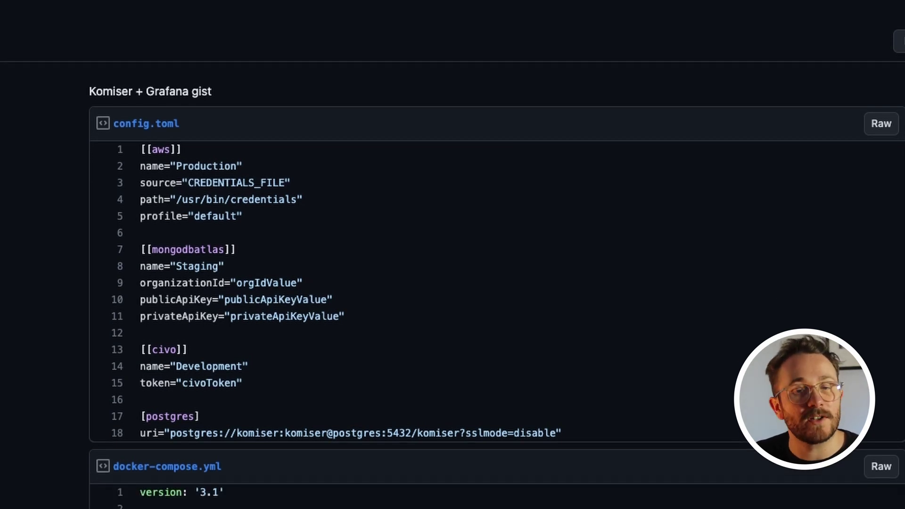
pyautogui.moveTo(140, 149); pyautogui.dragTo(284, 221)
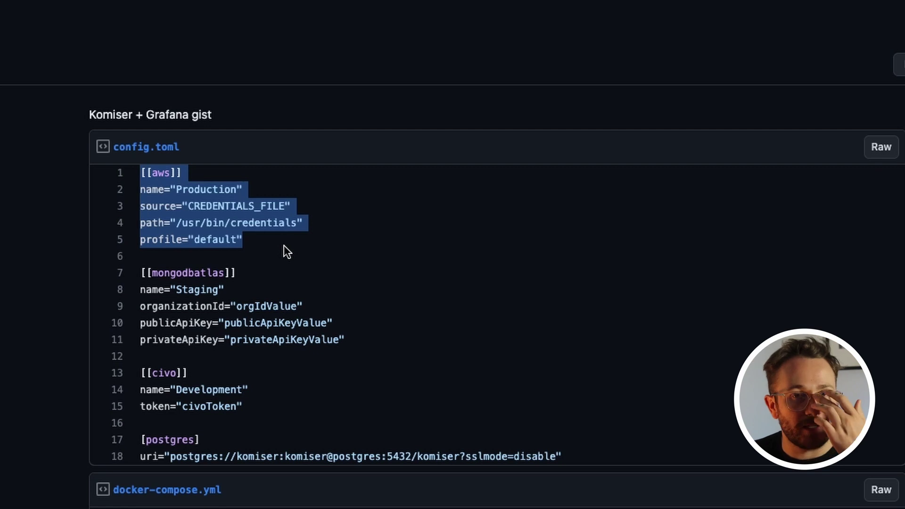
pyautogui.click(284, 245)
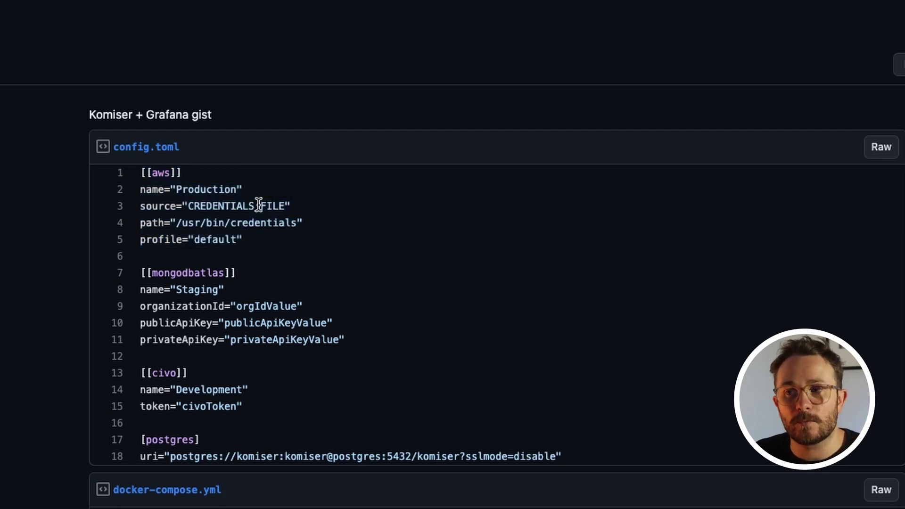
pyautogui.moveTo(254, 187); pyautogui.dragTo(171, 189)
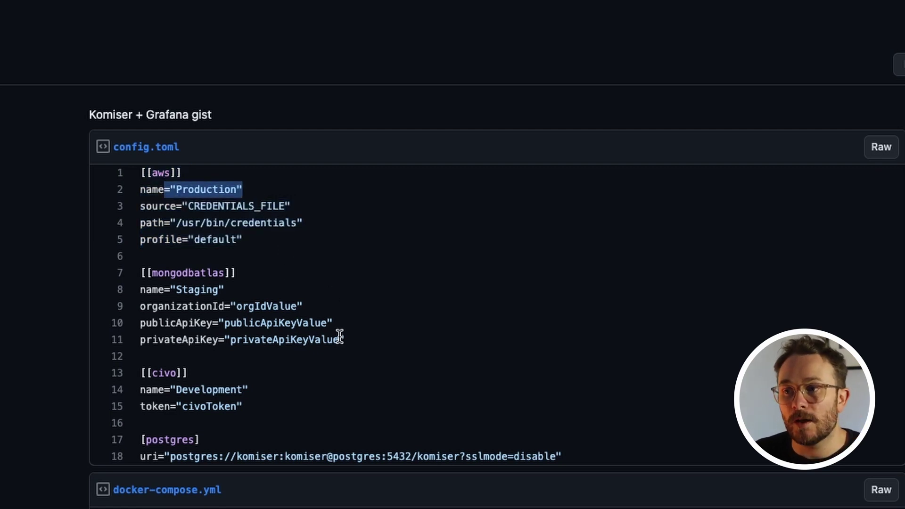
pyautogui.moveTo(346, 339); pyautogui.dragTo(157, 278)
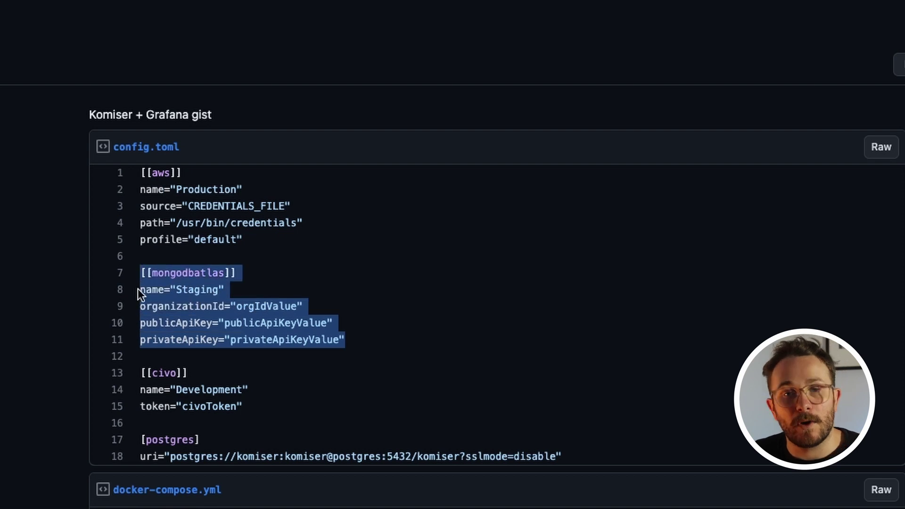
pyautogui.moveTo(242, 289); pyautogui.dragTo(171, 289)
pyautogui.scroll(-1, 236, 348)
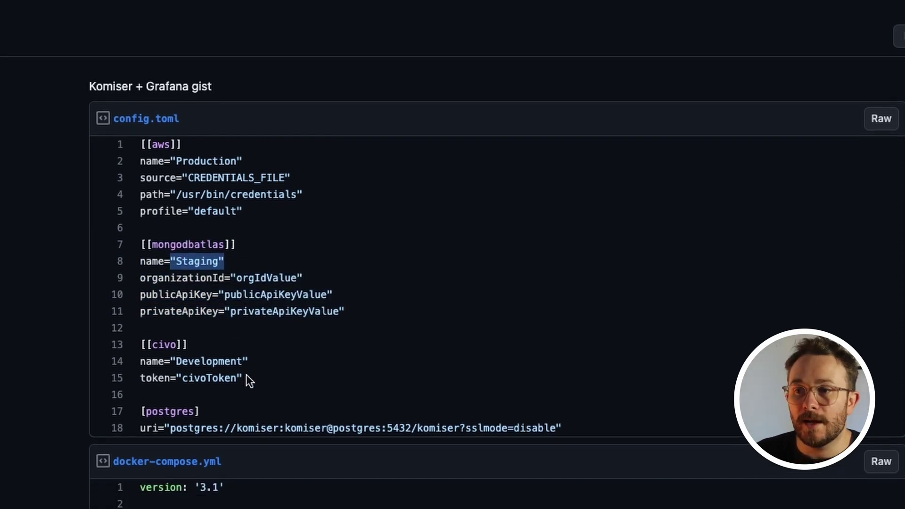
pyautogui.moveTo(259, 377); pyautogui.dragTo(140, 350)
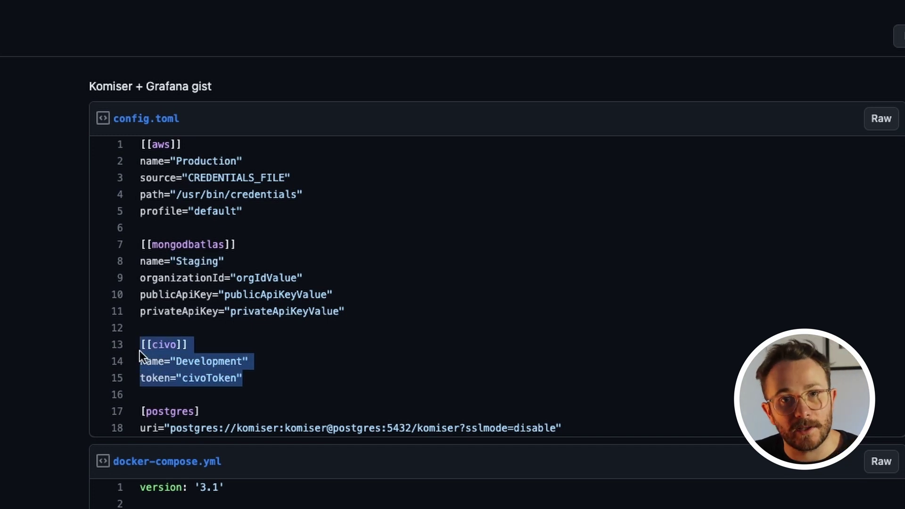
pyautogui.tripleClick(209, 360)
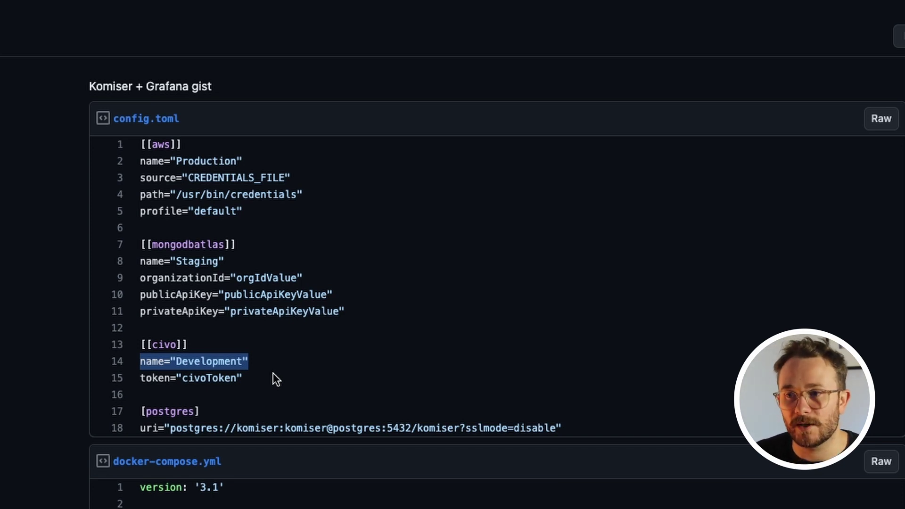
pyautogui.scroll(-1, 273, 373)
pyautogui.moveTo(562, 407); pyautogui.dragTo(192, 399)
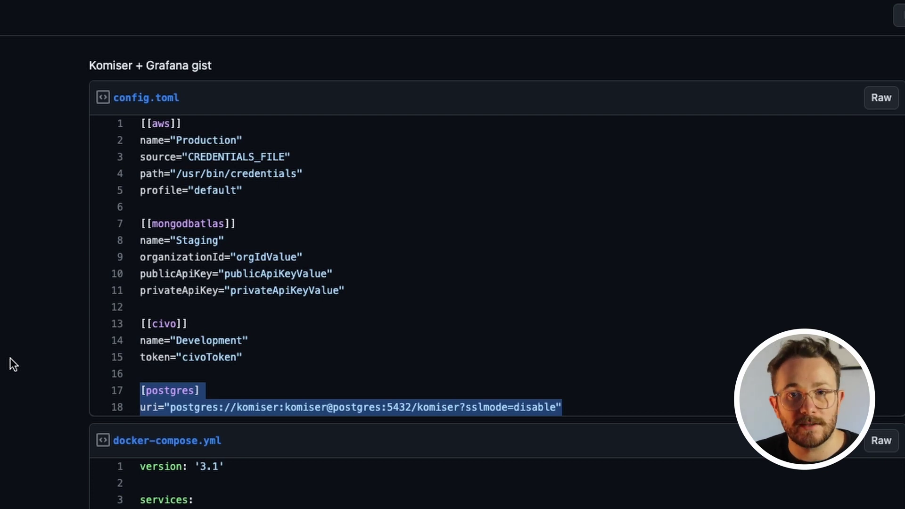
pyautogui.click(22, 355)
pyautogui.scroll(-2, 21, 358)
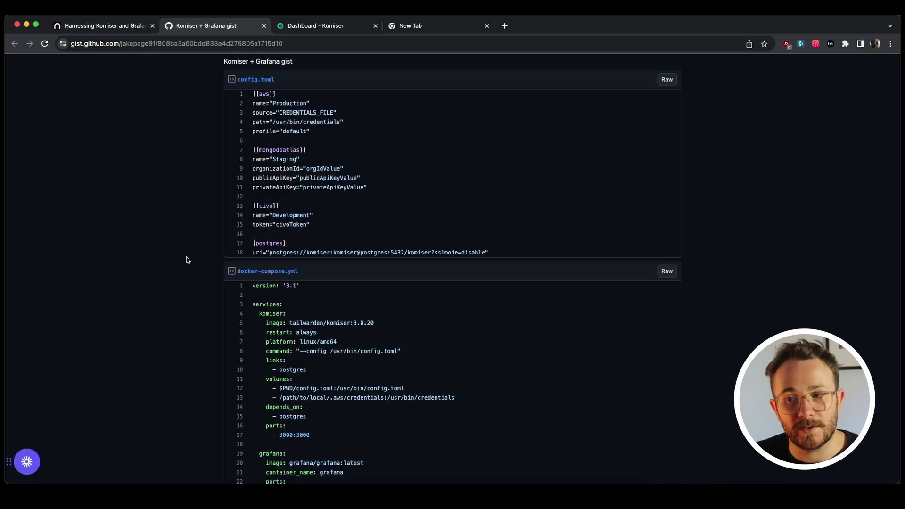
pyautogui.scroll(-5, 188, 260)
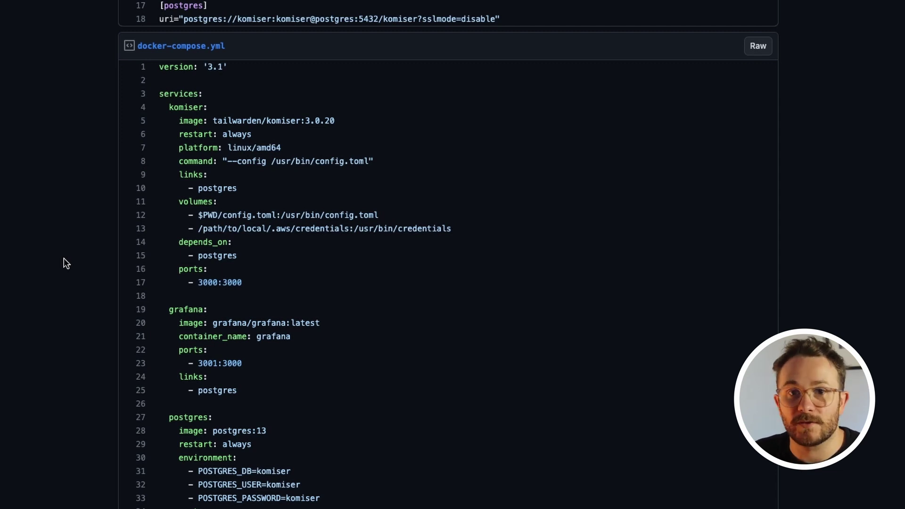
# Highlight the komiser, grafana and postgres service blocks in docker-compose.yml
pyautogui.moveTo(271, 282); pyautogui.dragTo(133, 125)
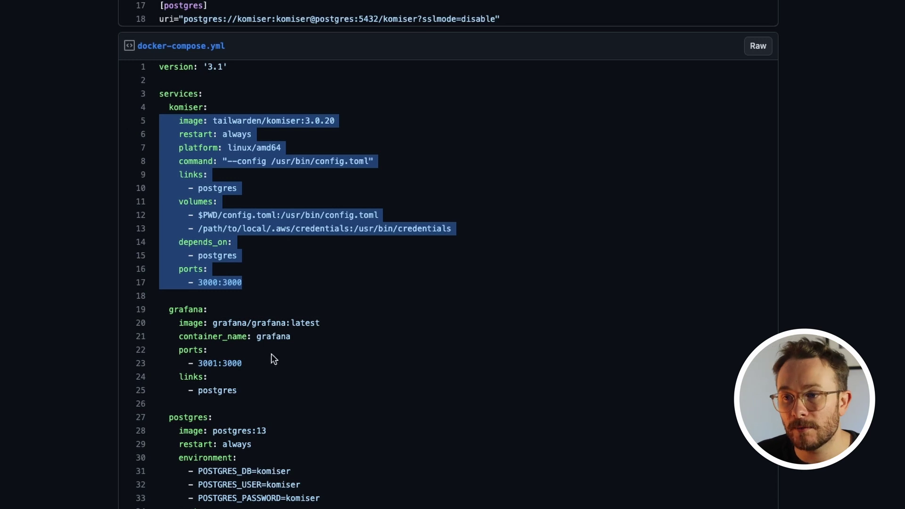
pyautogui.moveTo(257, 388); pyautogui.dragTo(146, 315)
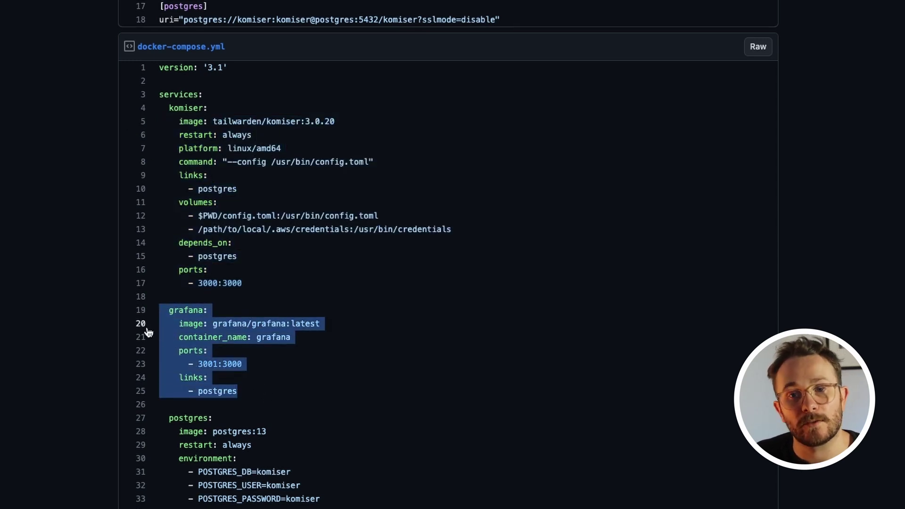
pyautogui.scroll(-1, 242, 450)
pyautogui.click(262, 498)
pyautogui.moveTo(263, 497); pyautogui.dragTo(158, 392)
pyautogui.click(281, 243)
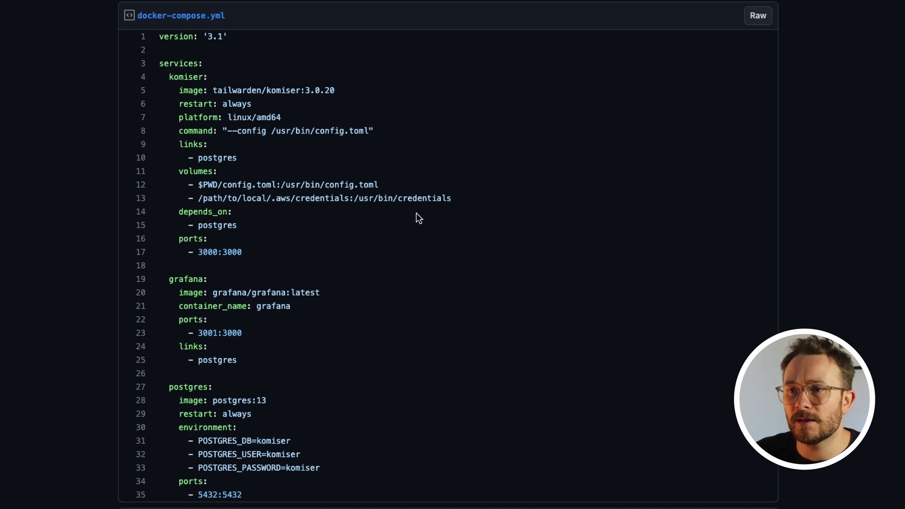
# Point out the config.toml and credentials mount paths and the postgres depends_on entry
pyautogui.moveTo(451, 198); pyautogui.dragTo(289, 184)
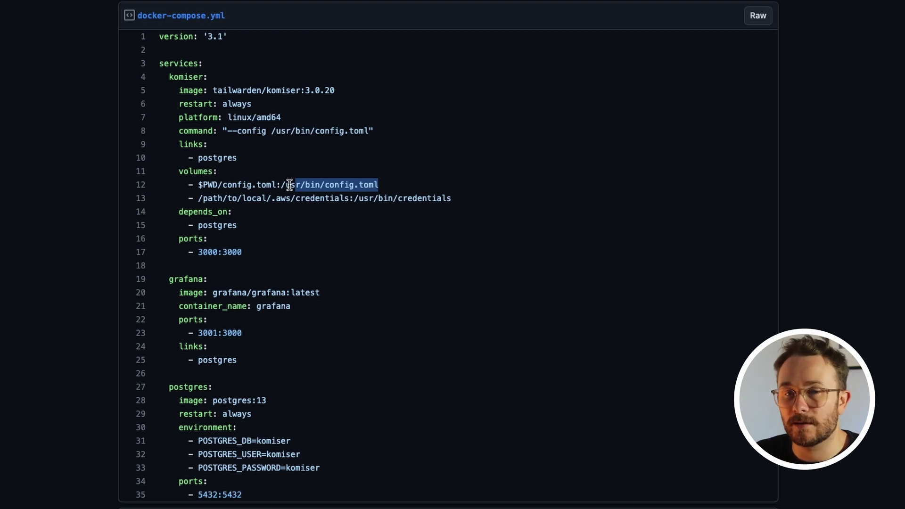
pyautogui.moveTo(456, 199); pyautogui.dragTo(323, 198)
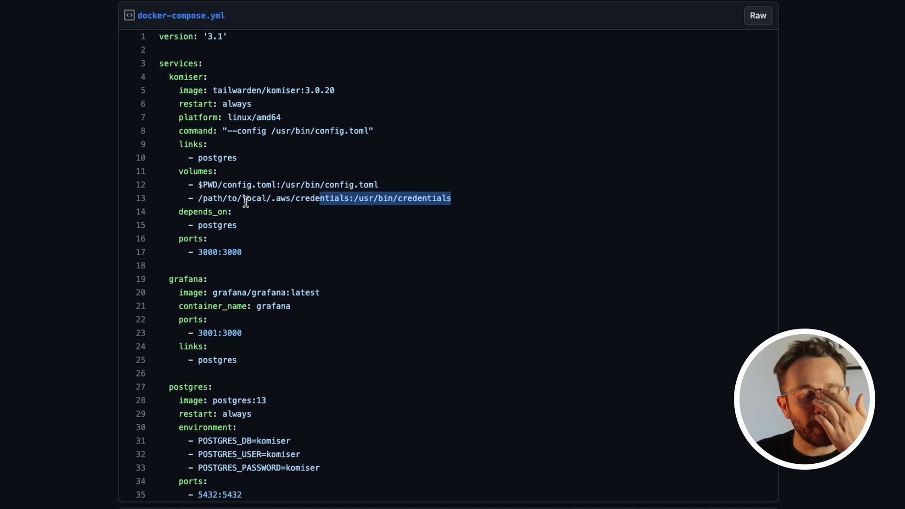
pyautogui.moveTo(244, 225); pyautogui.dragTo(197, 224)
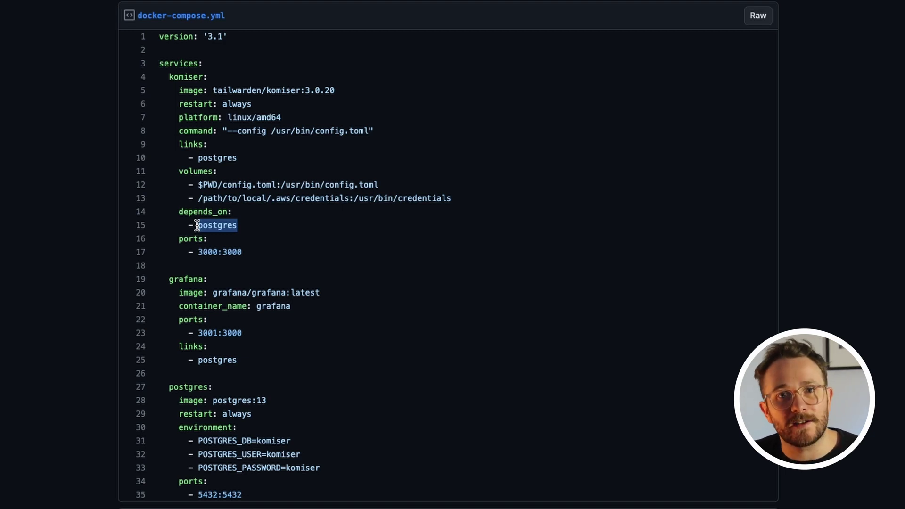
pyautogui.moveTo(237, 225); pyautogui.dragTo(158, 211)
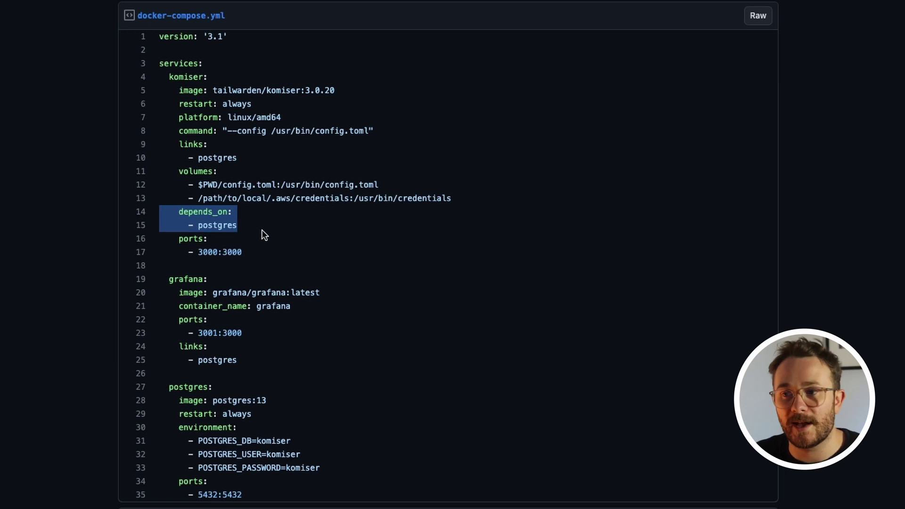
pyautogui.moveTo(259, 229); pyautogui.dragTo(121, 206)
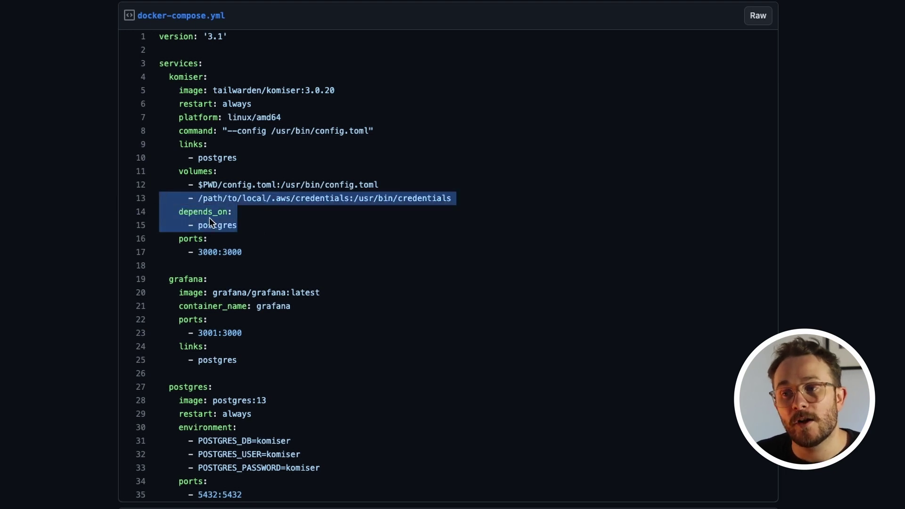
pyautogui.click(209, 217)
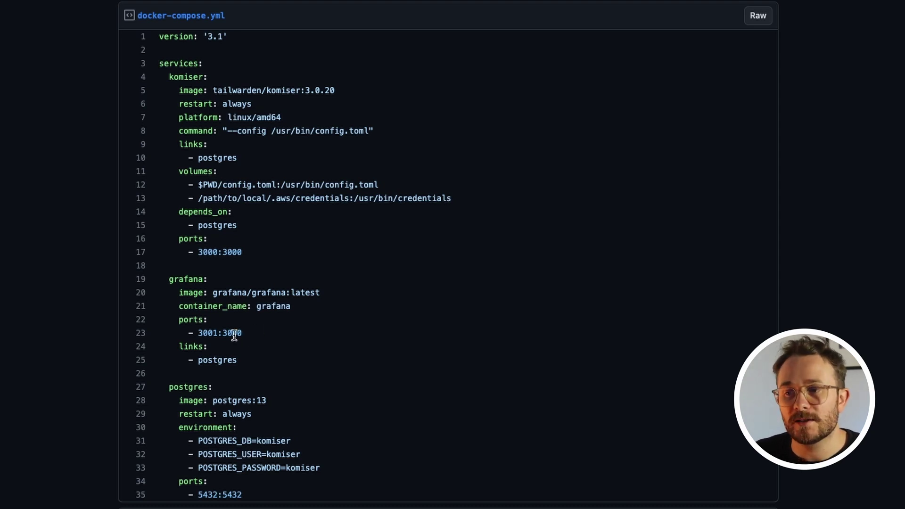
# Point out Grafana's 3001 and Komiser's 3000 host ports, then the Postgres database credentials
pyautogui.moveTo(218, 334); pyautogui.dragTo(198, 334)
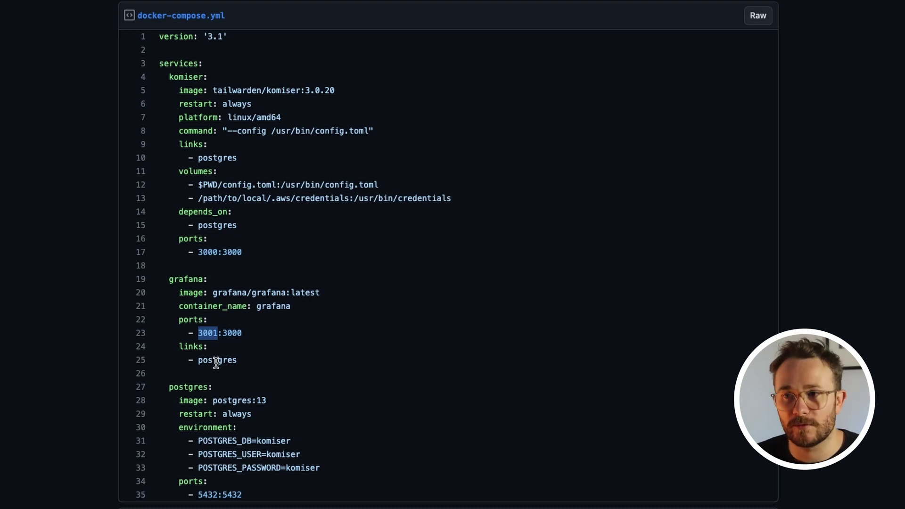
pyautogui.moveTo(218, 253); pyautogui.dragTo(194, 252)
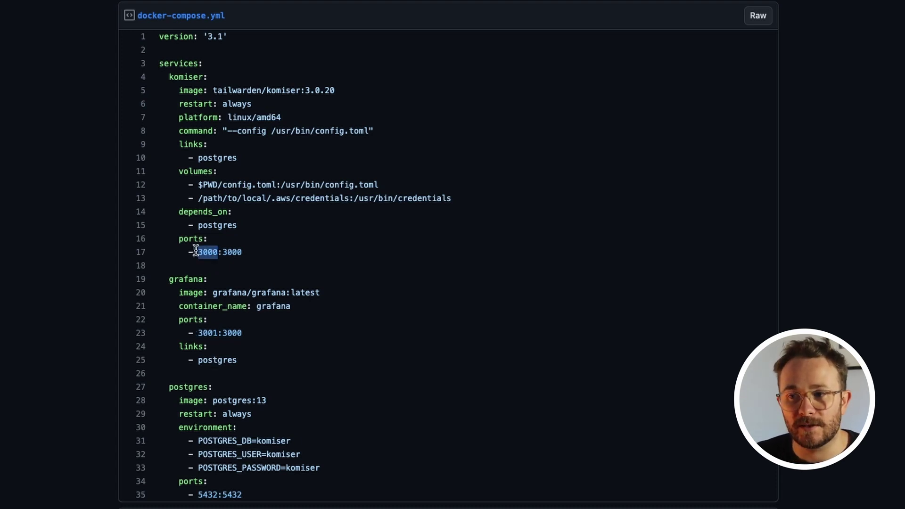
pyautogui.scroll(-2, 213, 310)
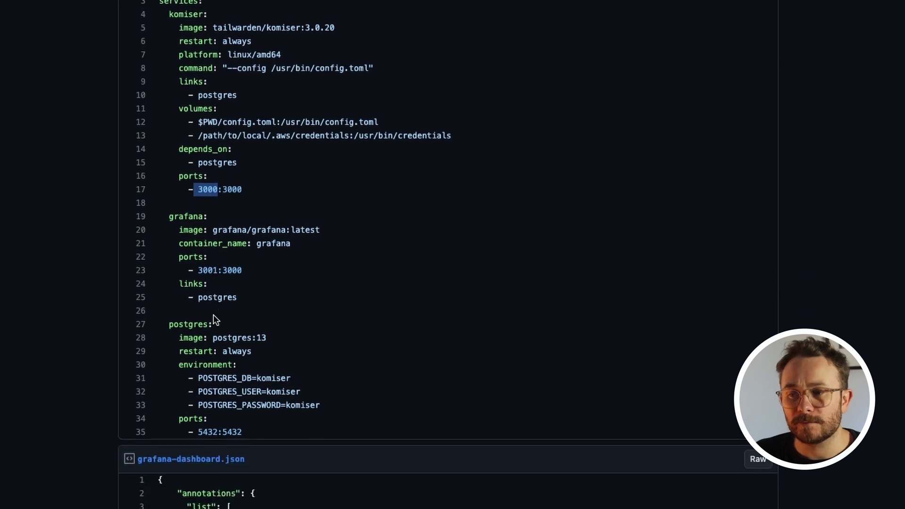
pyautogui.moveTo(323, 409); pyautogui.dragTo(144, 379)
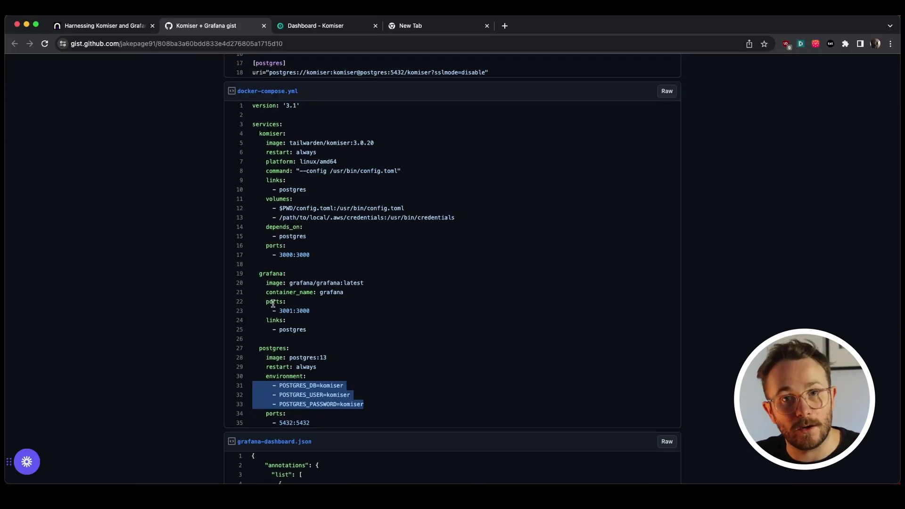
pyautogui.hotkey('ctrl', 'Right')
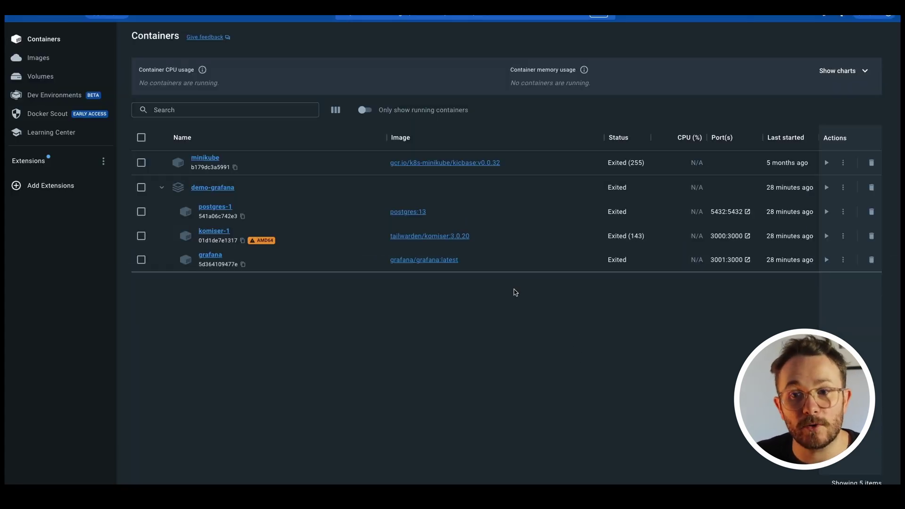
# Open a terminal in the demo-grafana folder and list its files with ls
pyautogui.hotkey('ctrl', 'Right')
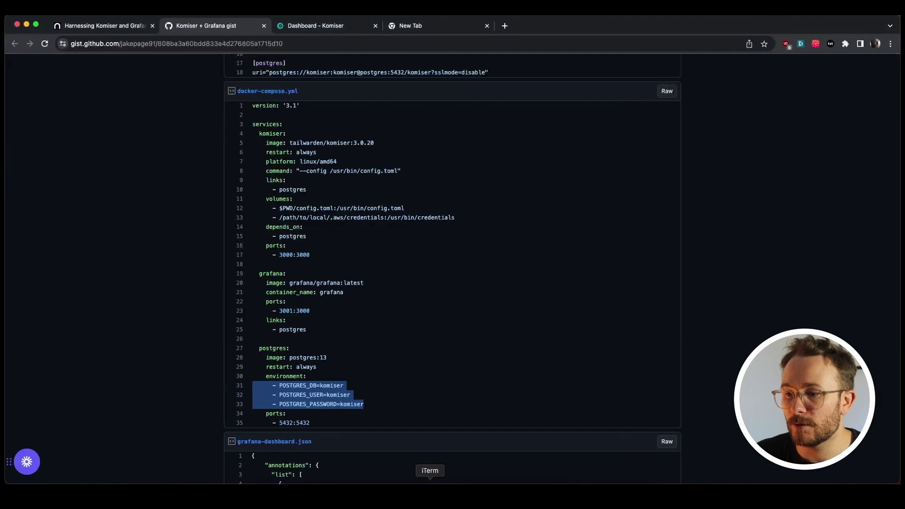
pyautogui.hotkey('alt', 'space')
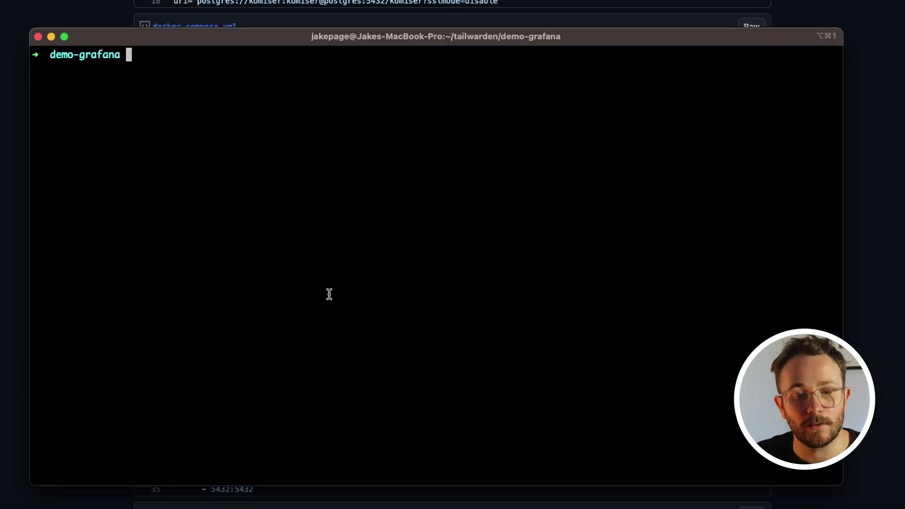
pyautogui.write('ls')
pyautogui.press('Return')
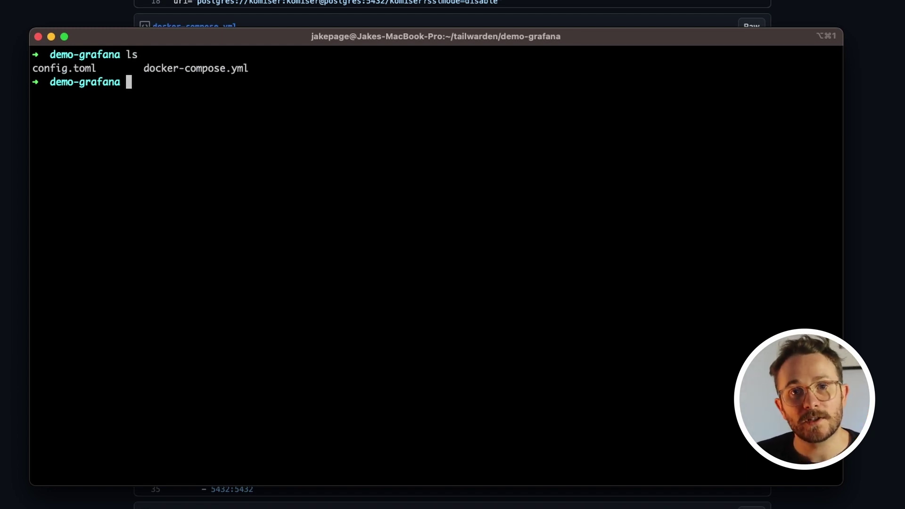
# Run docker-compose up so Komiser starts fetching resources from the accounts
pyautogui.write('docker')
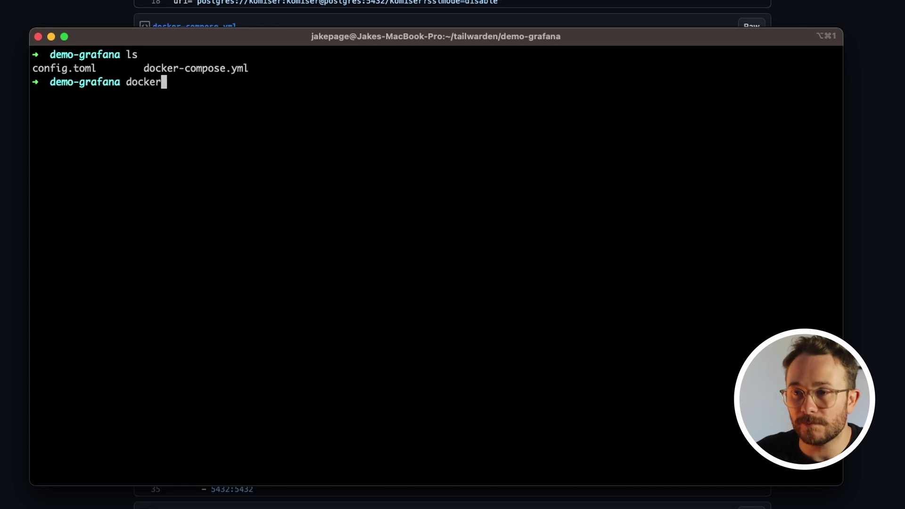
pyautogui.write('-compus')
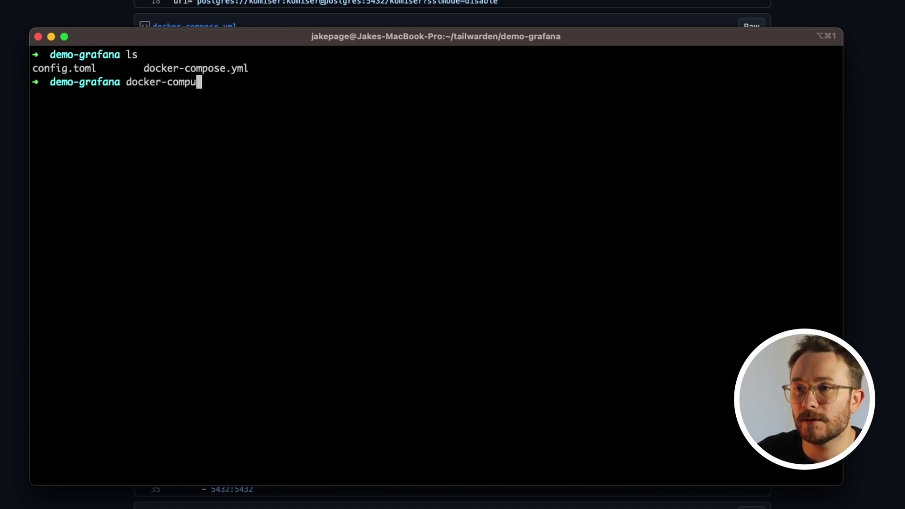
pyautogui.press('BackSpace')
pyautogui.press('BackSpace')
pyautogui.write('ose up')
pyautogui.press('Return')
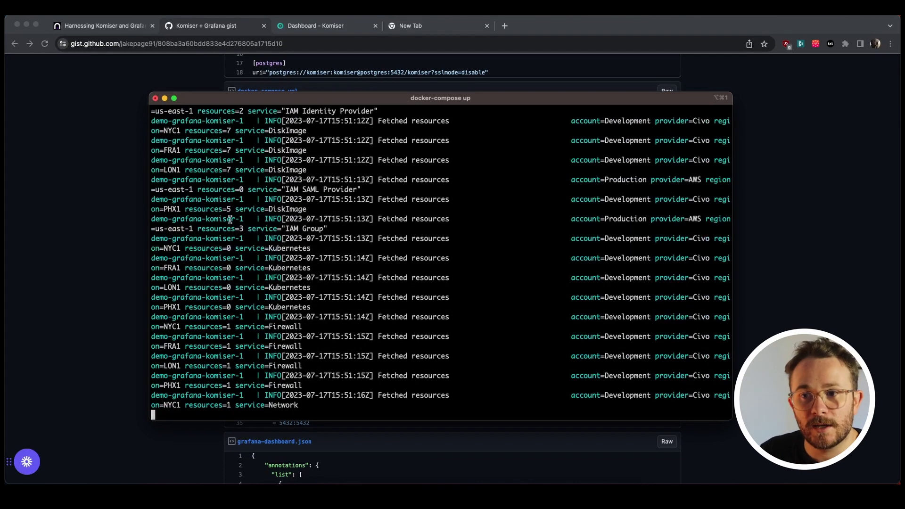
# Bring the browser forward and reload the Komiser dashboard to pull fresh data
pyautogui.click(107, 178)
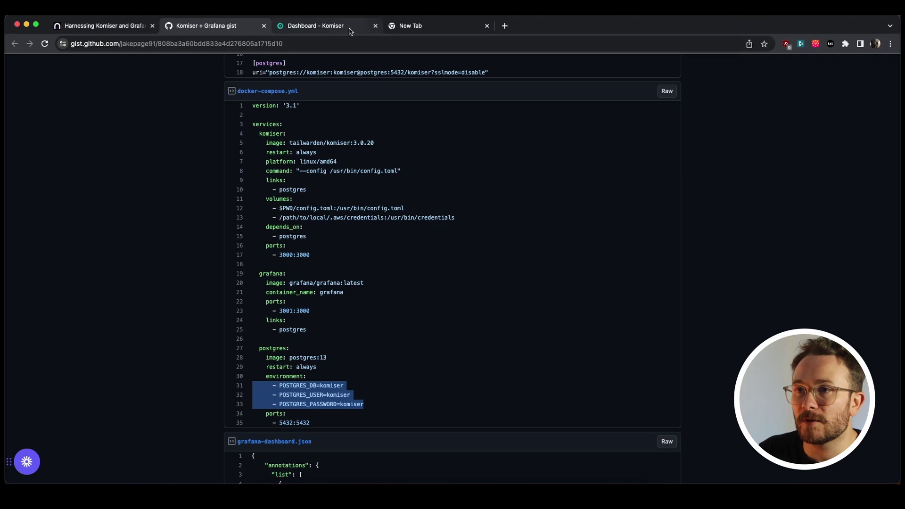
pyautogui.click(349, 30)
pyautogui.click(207, 42)
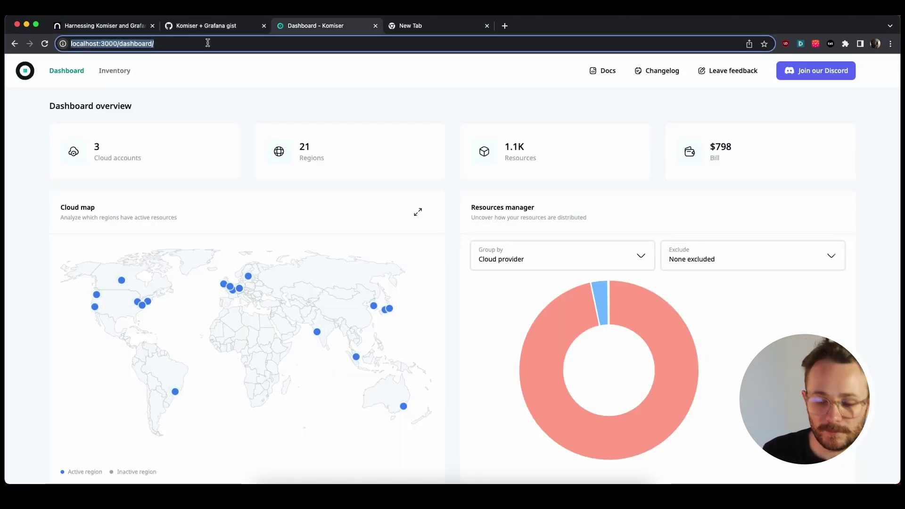
pyautogui.press('Return')
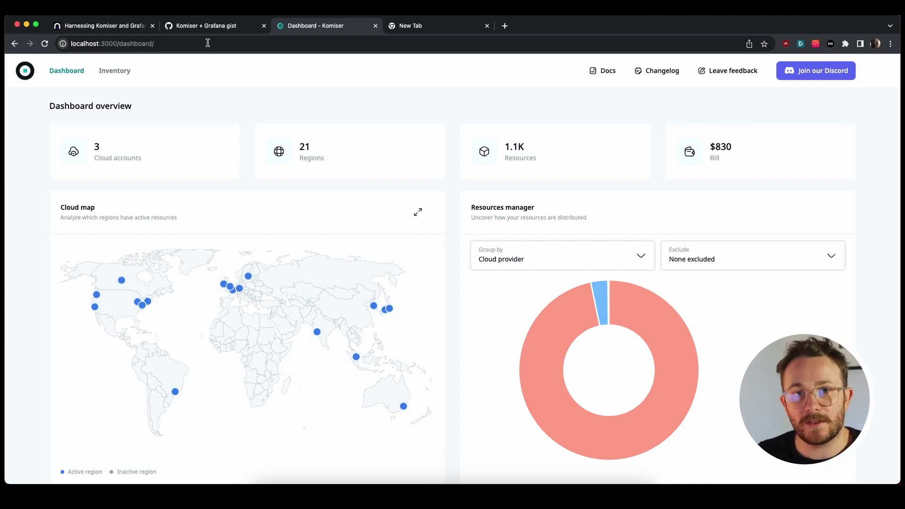
# Check Komiser's Inventory of 1,107 resources costing $830, then move to a new tab
pyautogui.scroll(-1, 273, 207)
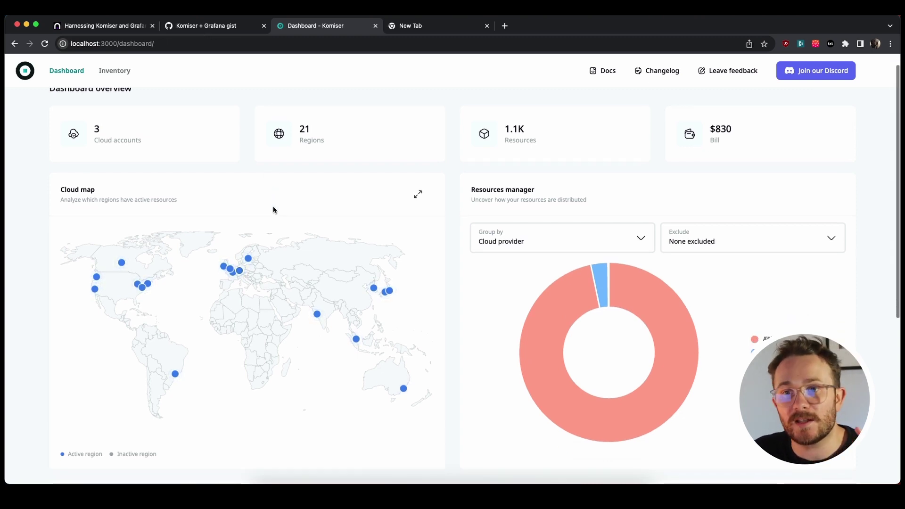
pyautogui.scroll(-1, 273, 209)
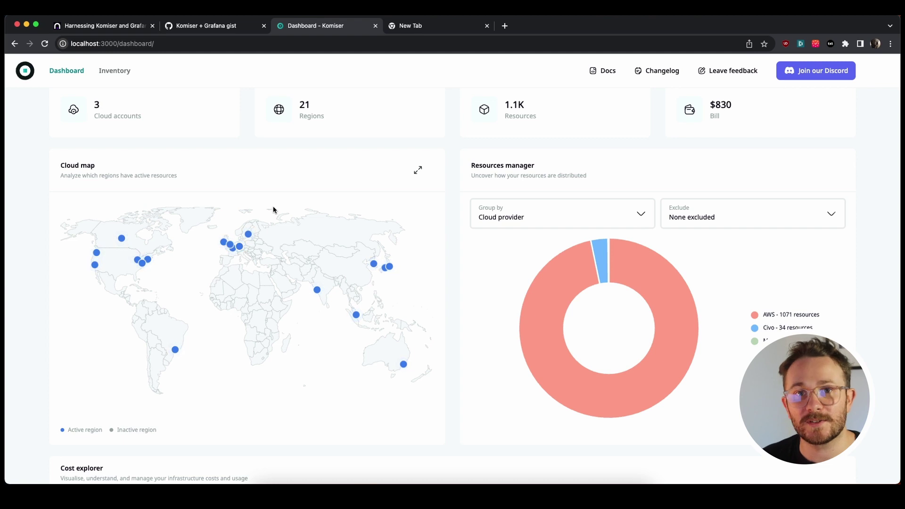
pyautogui.click(117, 74)
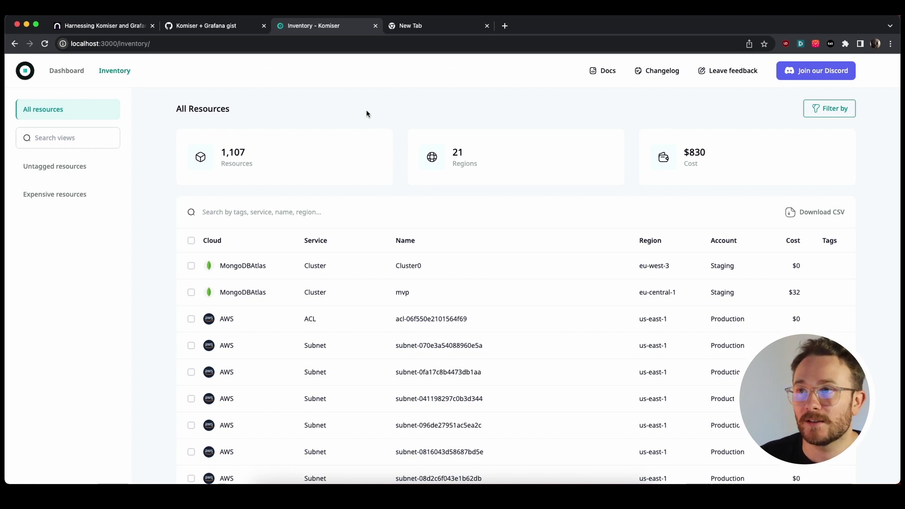
pyautogui.click(429, 27)
# Go to Grafana at localhost:3001 and start adding the first data source
pyautogui.click(429, 43)
pyautogui.write('localhost:3001')
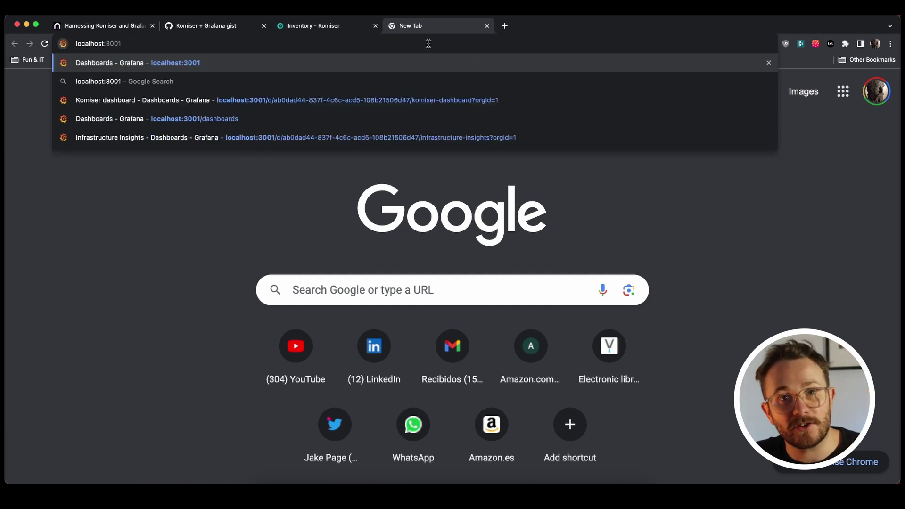
pyautogui.press('Return')
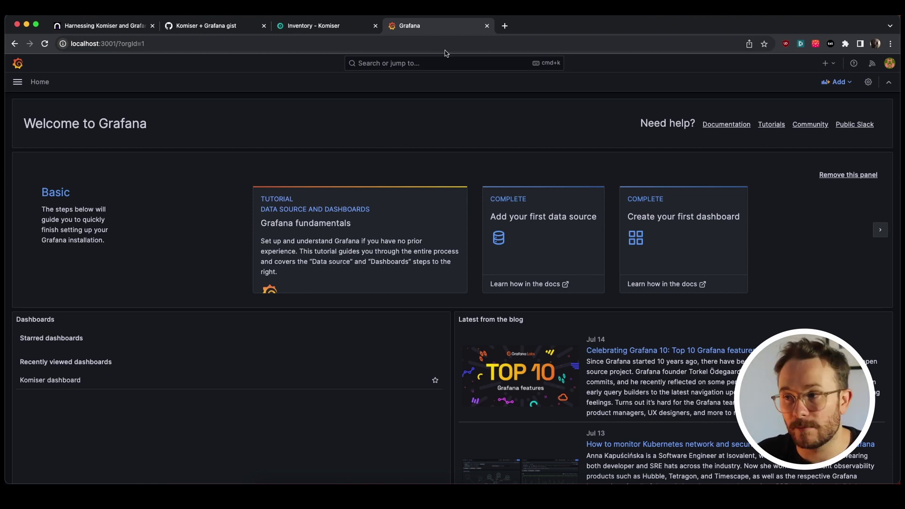
pyautogui.click(545, 236)
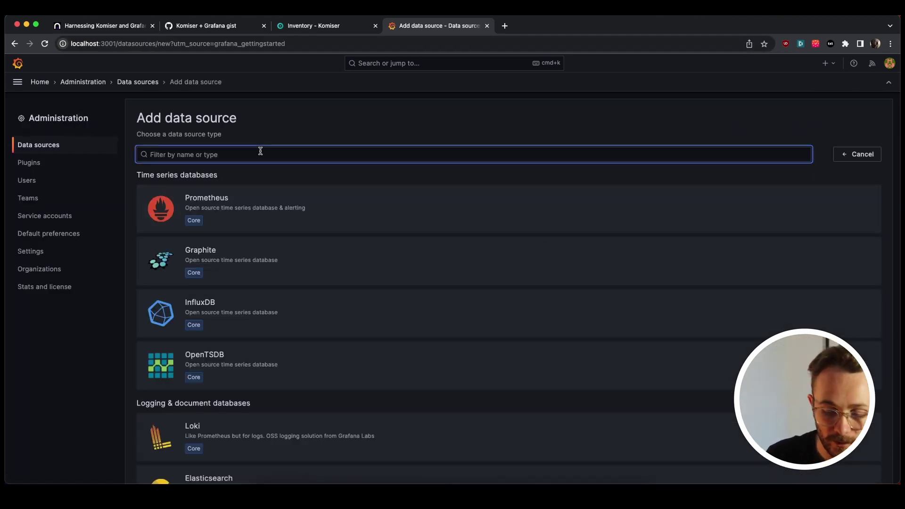
# Point the Komiser PostgreSQL data source at host postgres and confirm Database Connection OK
pyautogui.write('postgres:5432')
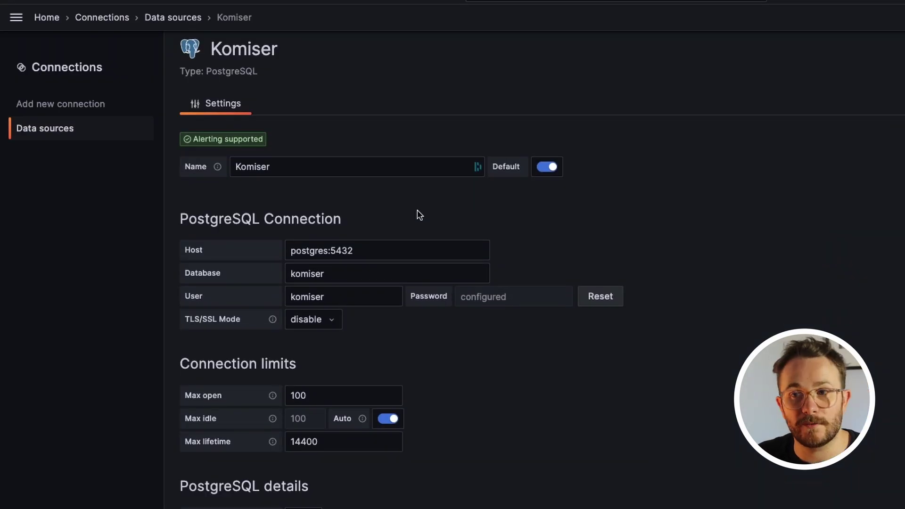
pyautogui.scroll(-1, 419, 214)
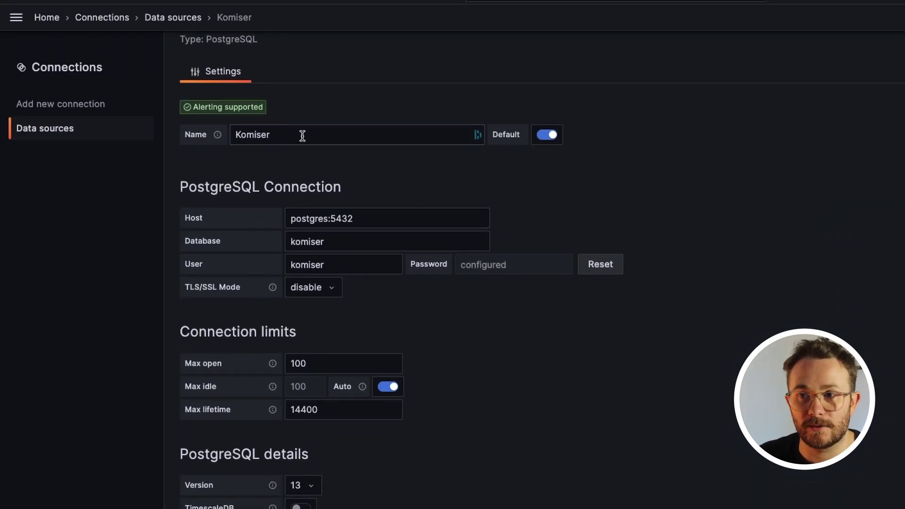
pyautogui.moveTo(303, 135); pyautogui.dragTo(248, 135)
pyautogui.click(738, 178)
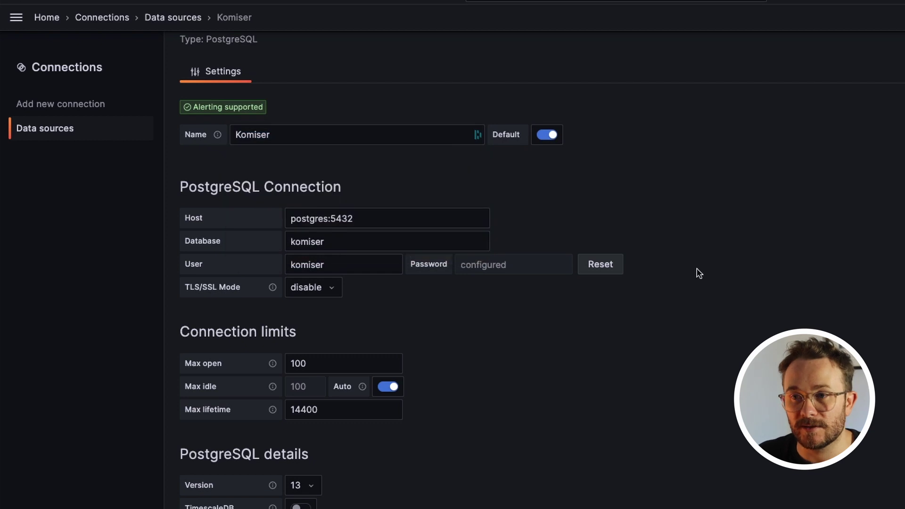
pyautogui.scroll(-1, 488, 312)
pyautogui.scroll(-1, 471, 283)
pyautogui.scroll(-1, 400, 236)
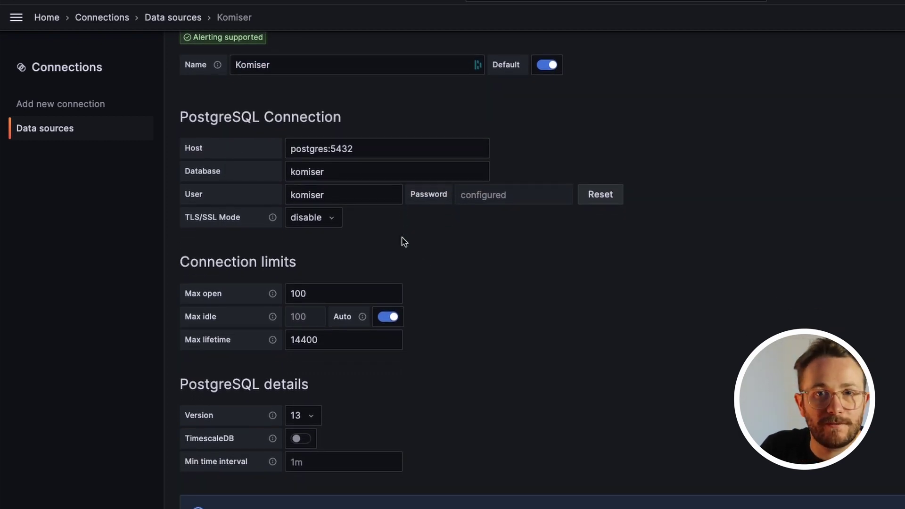
pyautogui.scroll(-1, 401, 238)
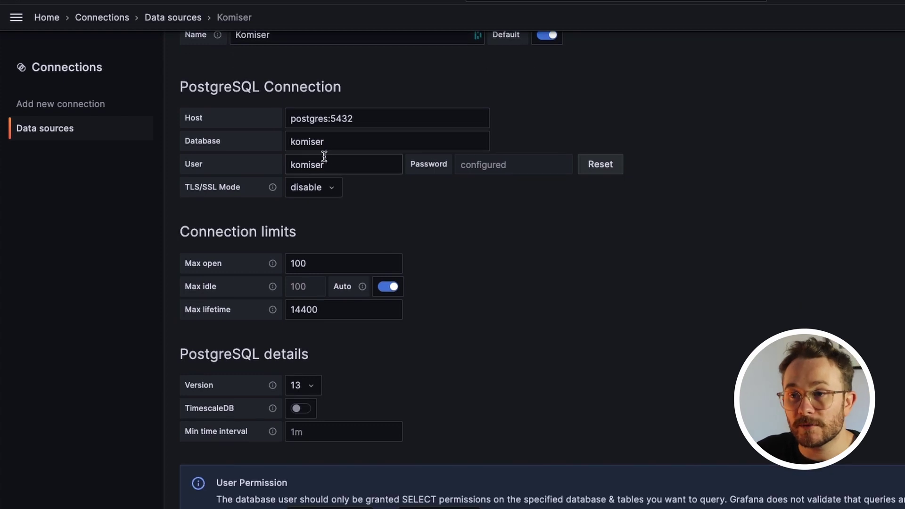
pyautogui.scroll(-1, 454, 226)
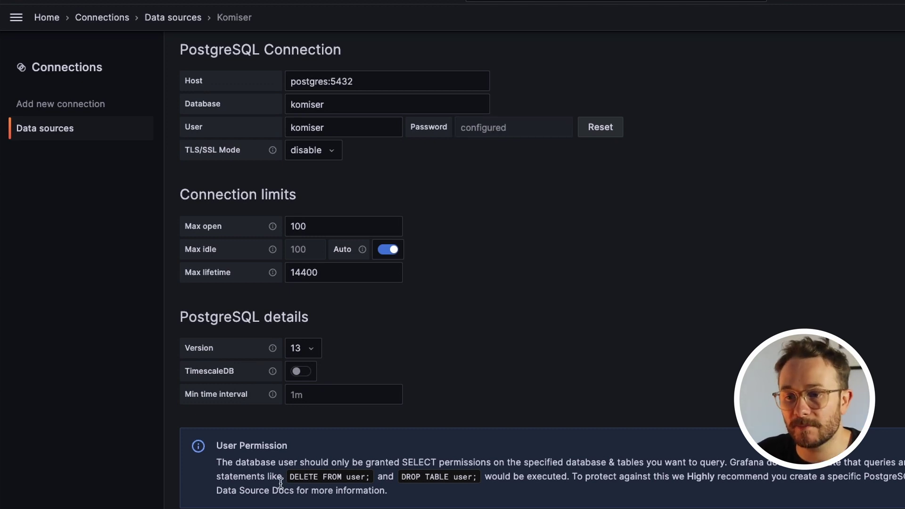
pyautogui.scroll(-1, 229, 454)
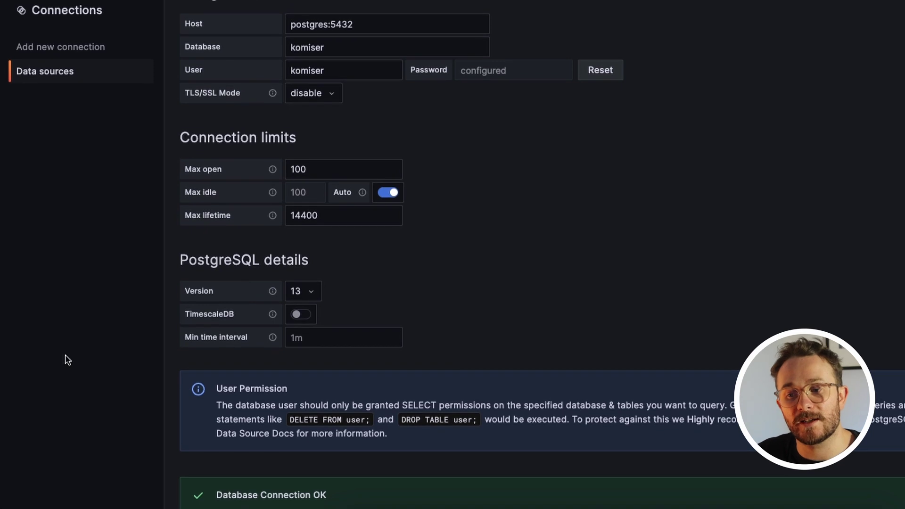
pyautogui.scroll(-2, 180, 428)
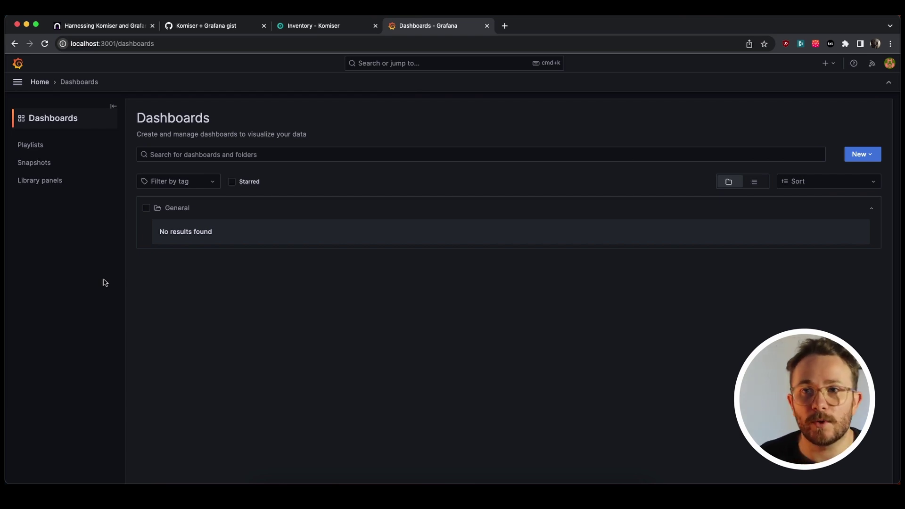
# Return to the Tailwarden article and scroll to the Account variable explanation and dashboard screenshot
pyautogui.click(105, 26)
pyautogui.scroll(-10, 193, 145)
pyautogui.scroll(-15, 178, 168)
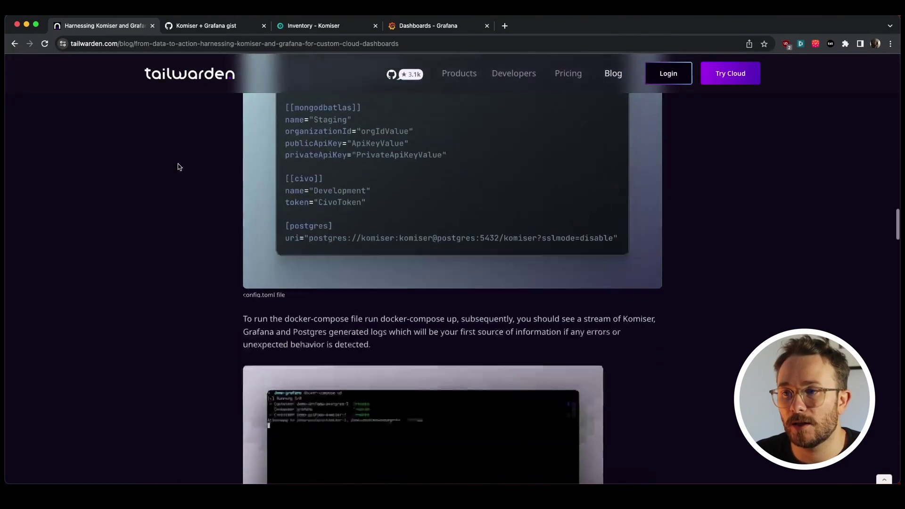
pyautogui.scroll(-15, 179, 165)
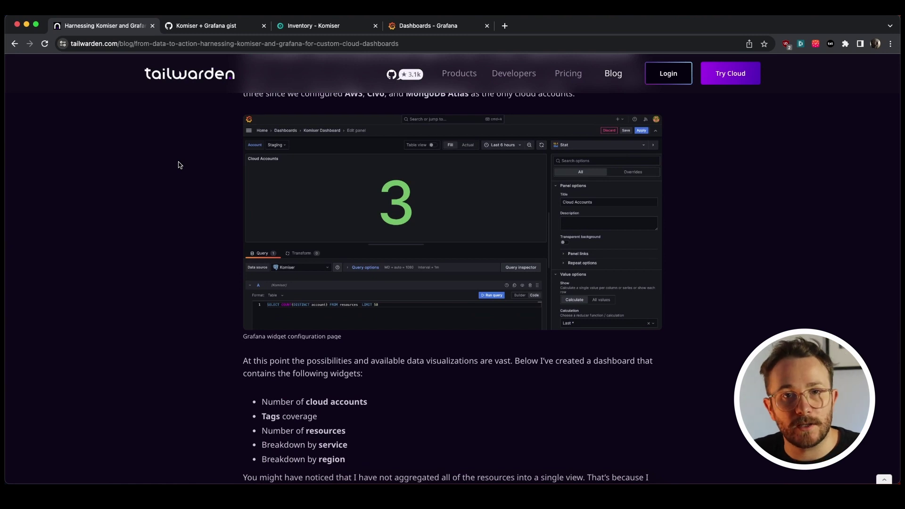
pyautogui.scroll(-1, 178, 186)
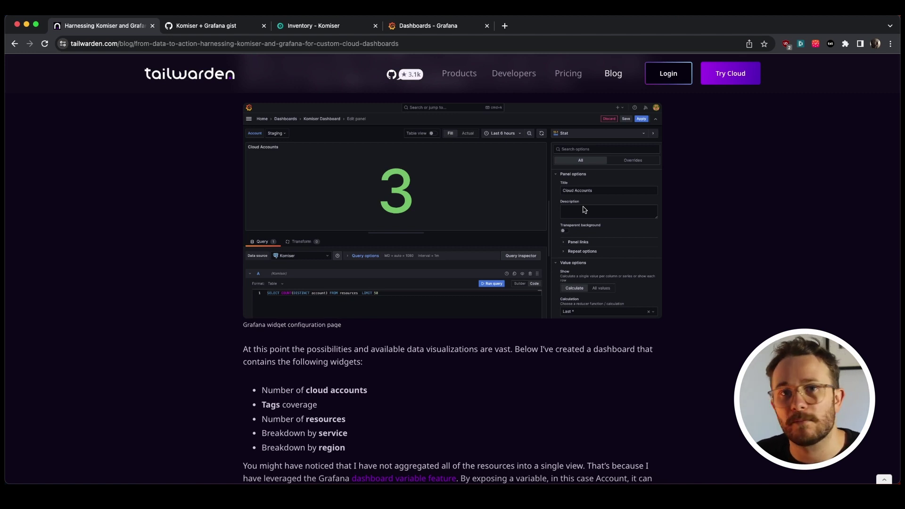
pyautogui.scroll(-1, 584, 209)
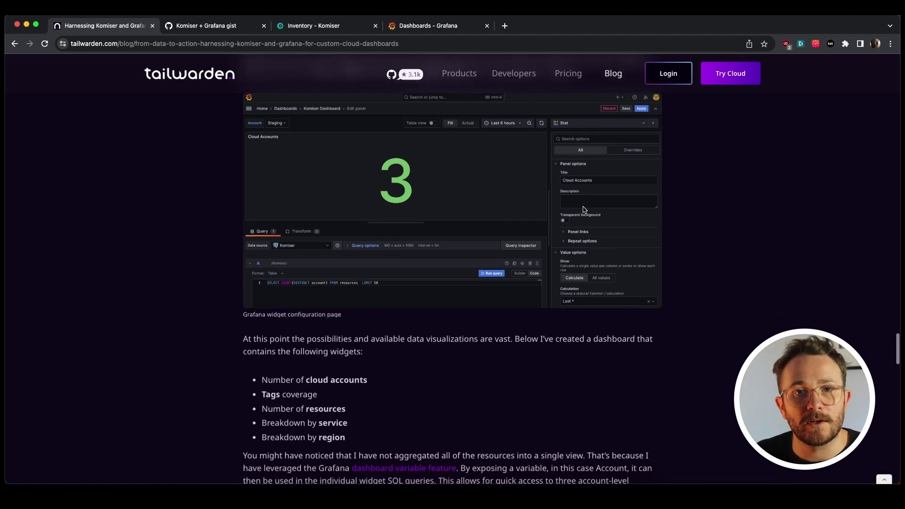
pyautogui.scroll(-10, 584, 207)
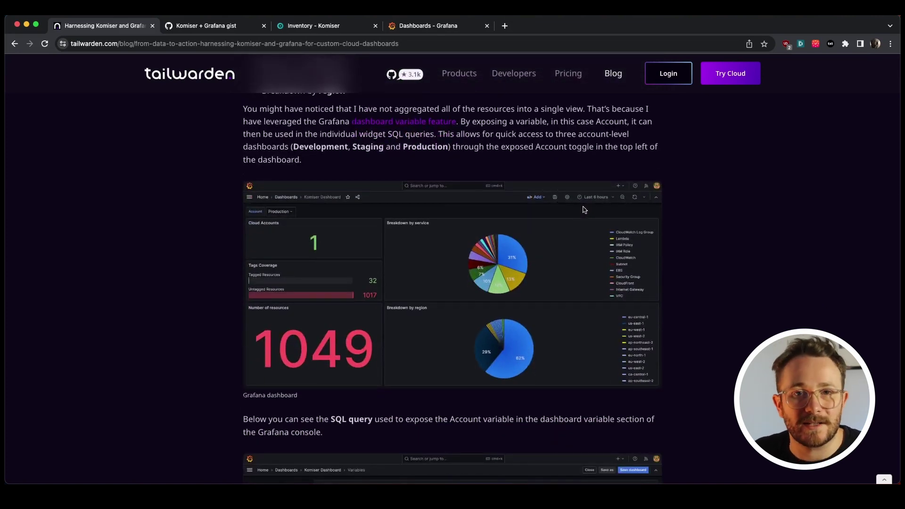
# Copy the whole grafana-dashboard.json from the gist and return to Grafana's Dashboards page
pyautogui.click(223, 24)
pyautogui.scroll(-7, 253, 122)
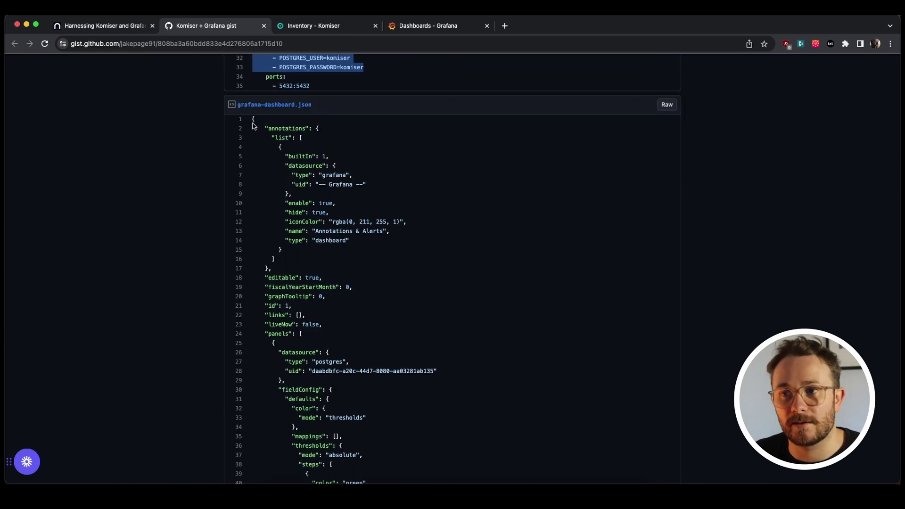
pyautogui.click(253, 120)
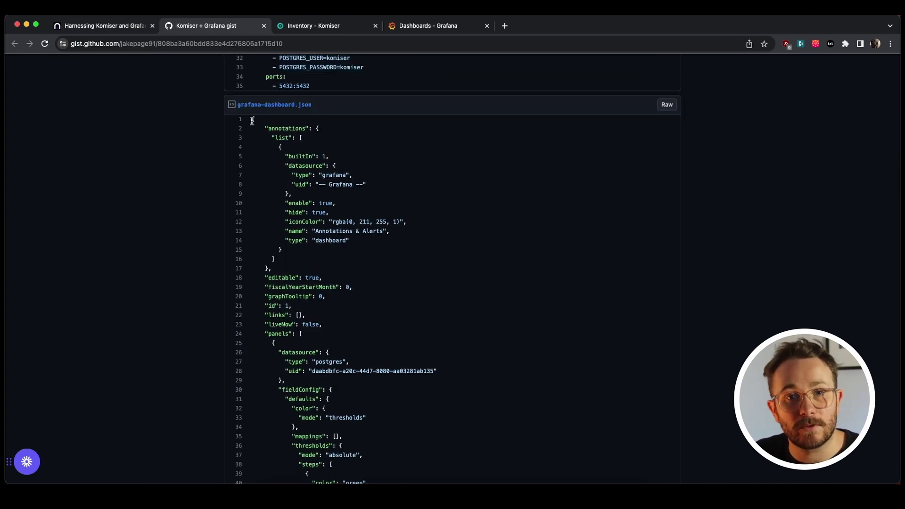
pyautogui.press('super+shift+Down')
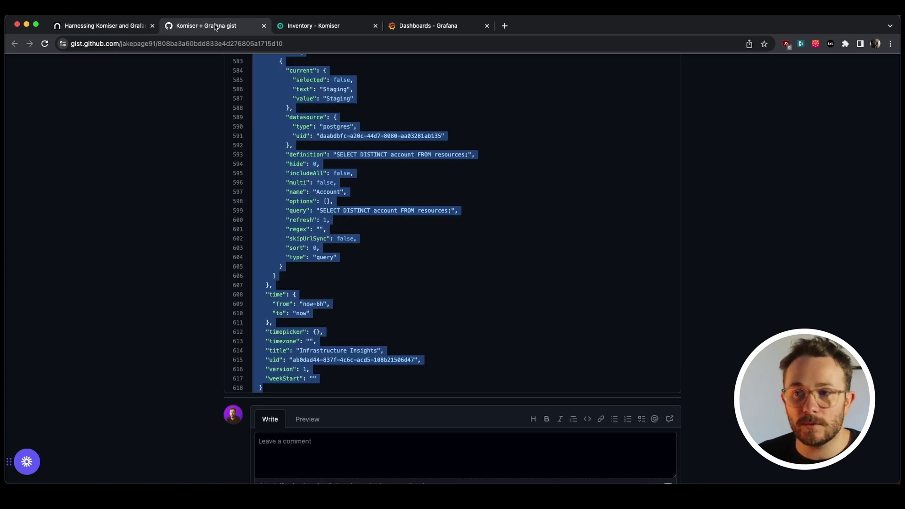
pyautogui.click(431, 30)
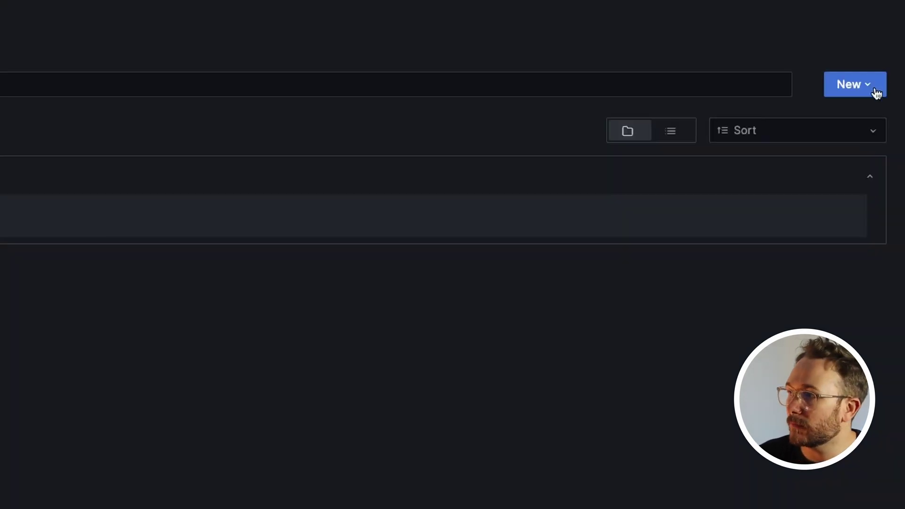
# Import the pasted gist dashboard JSON via New > Import, renaming it 'Komiser dashboard'
pyautogui.click(875, 91)
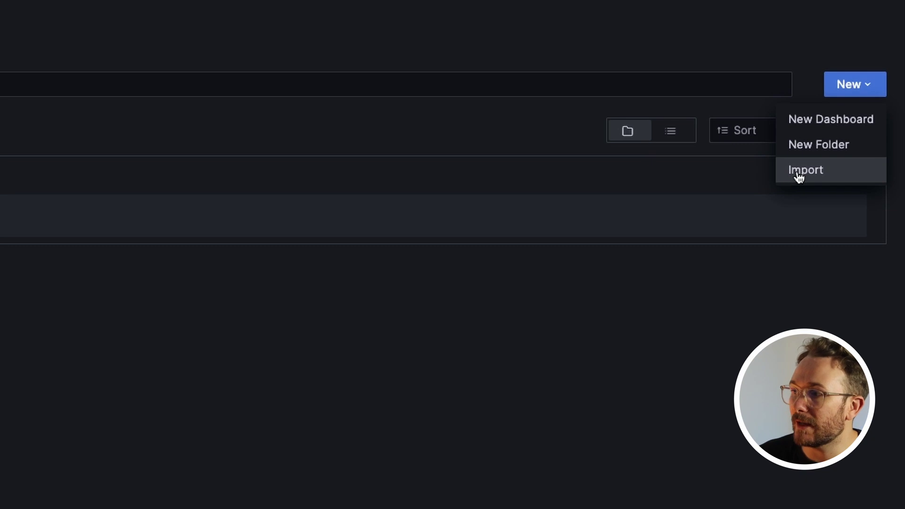
pyautogui.click(797, 171)
pyautogui.click(284, 328)
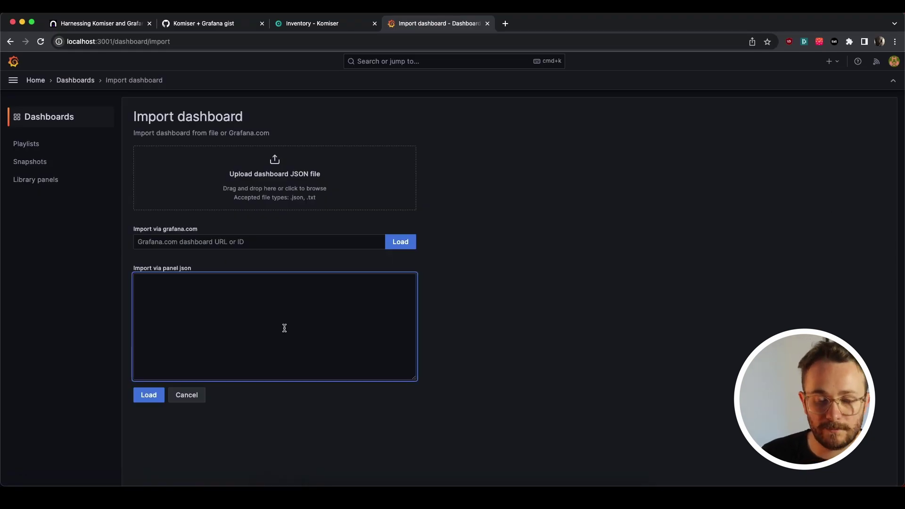
pyautogui.press('super+v')
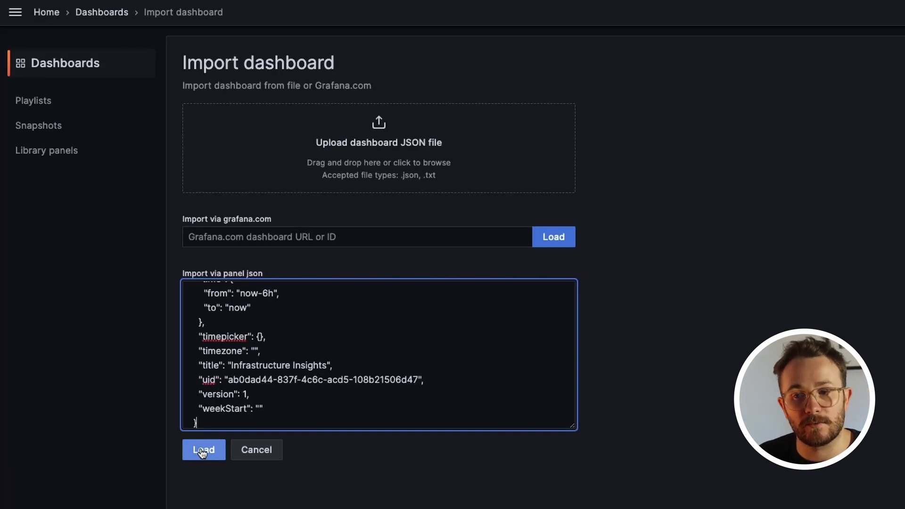
pyautogui.click(201, 451)
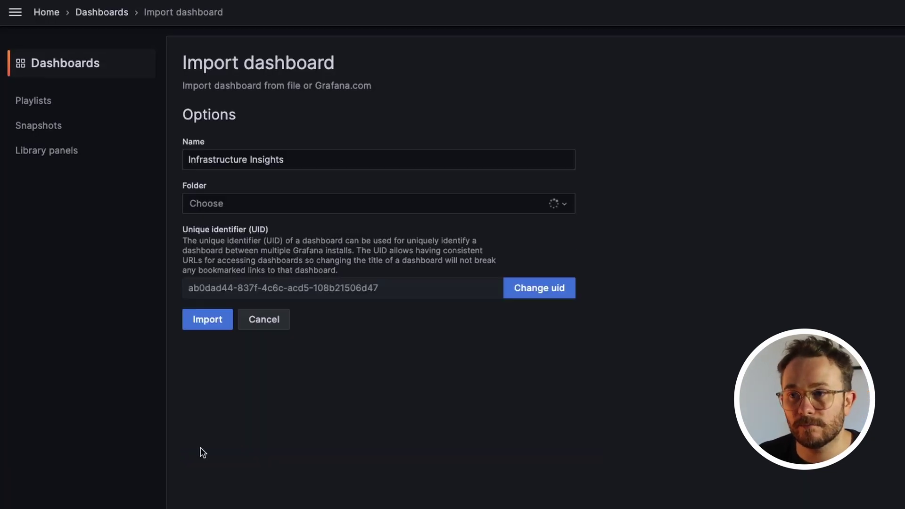
pyautogui.click(327, 155)
pyautogui.press('super+a')
pyautogui.write('Komiser dashboard')
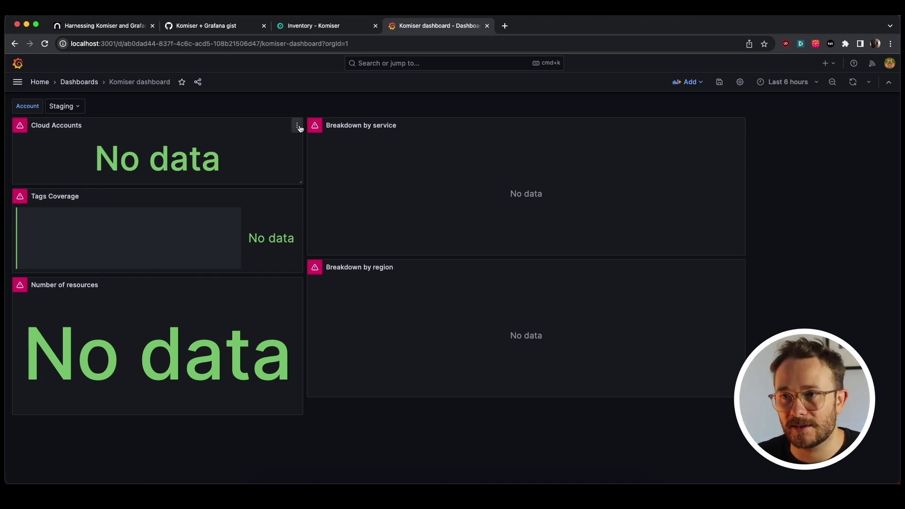
# Point the Cloud Accounts panel at the Komiser data source, rerun its query and apply
pyautogui.click(296, 126)
pyautogui.click(252, 161)
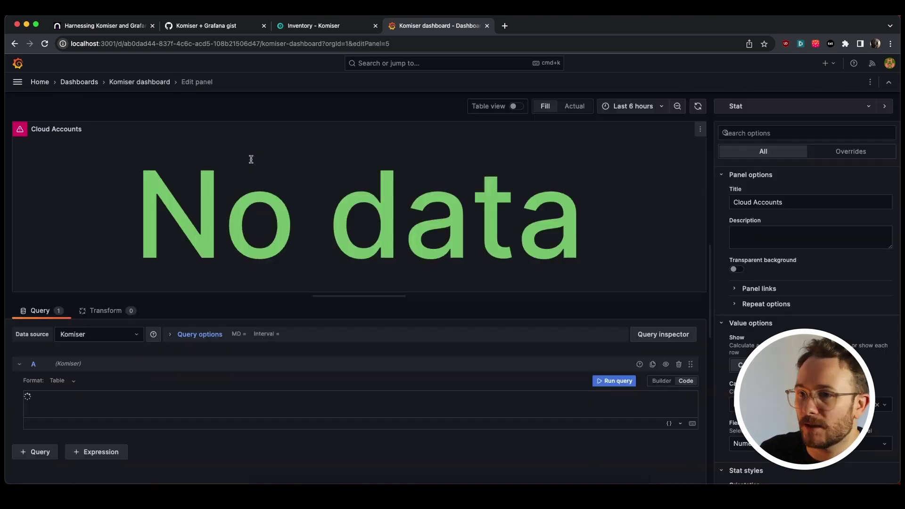
pyautogui.click(89, 334)
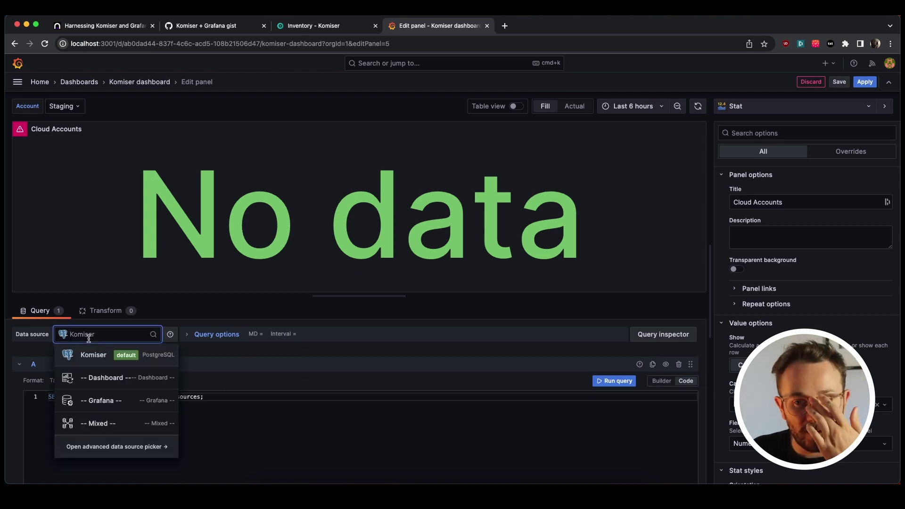
pyautogui.click(90, 358)
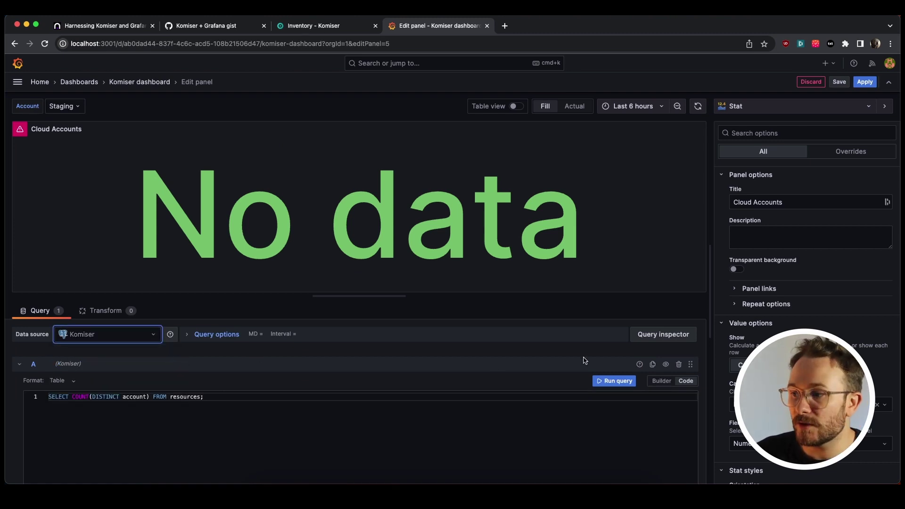
pyautogui.click(615, 382)
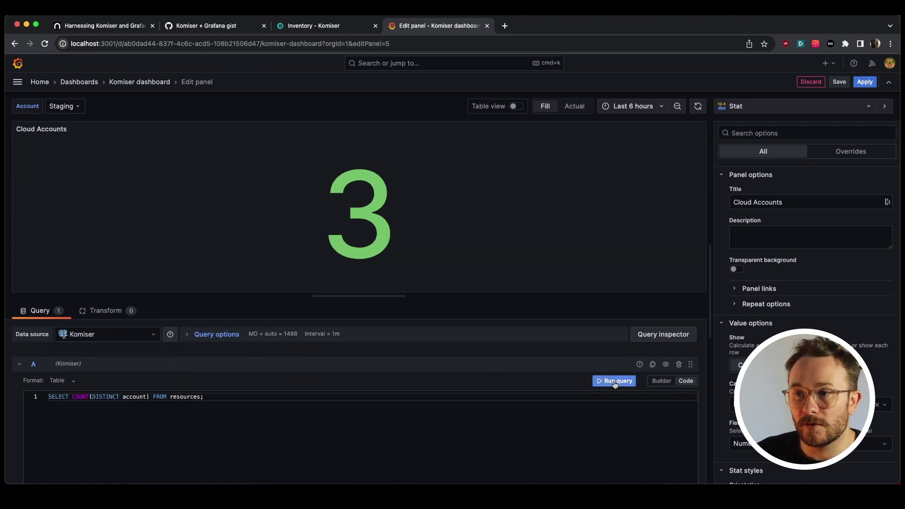
pyautogui.click(865, 82)
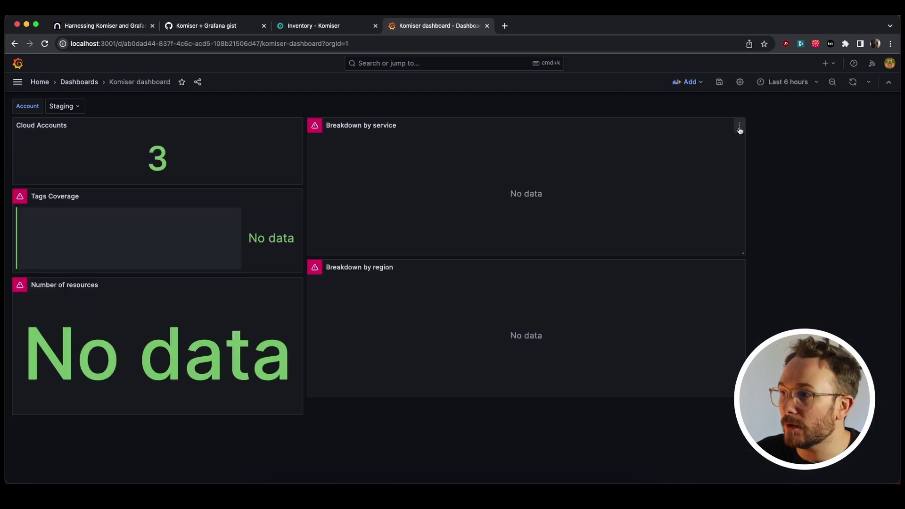
# Switch the Tags Coverage panel to the Komiser data source, rerun its queries and apply
pyautogui.click(297, 197)
pyautogui.click(237, 231)
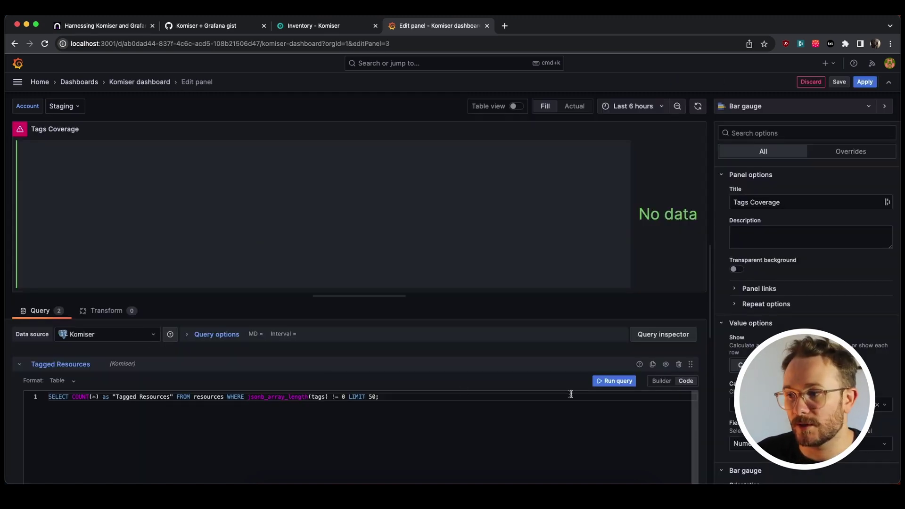
pyautogui.click(86, 334)
pyautogui.click(93, 358)
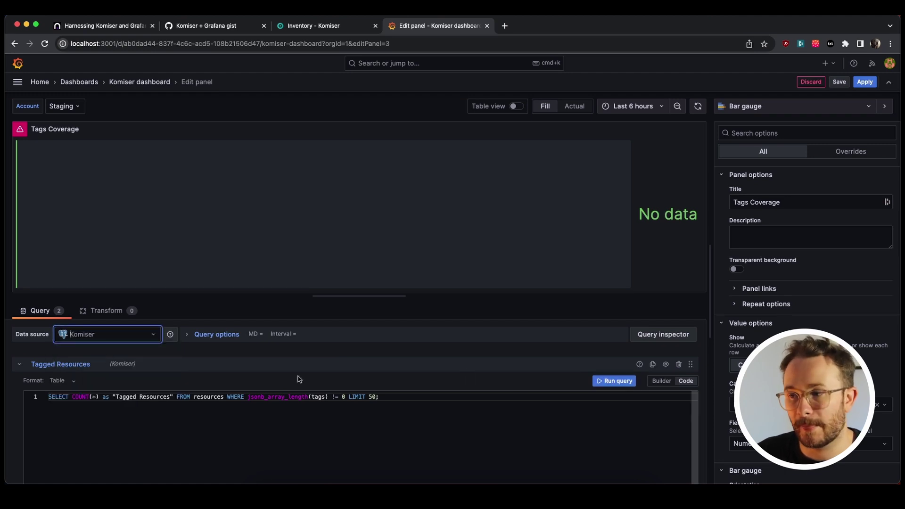
pyautogui.click(607, 381)
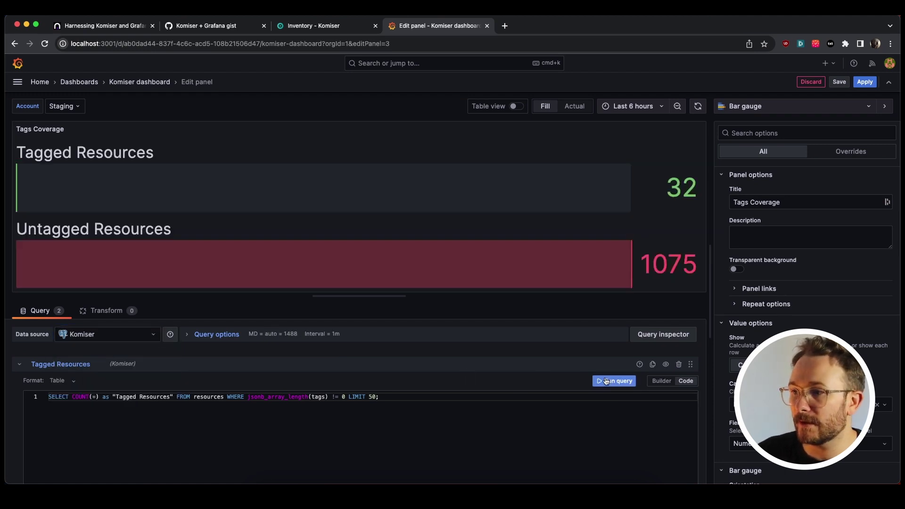
pyautogui.click(864, 83)
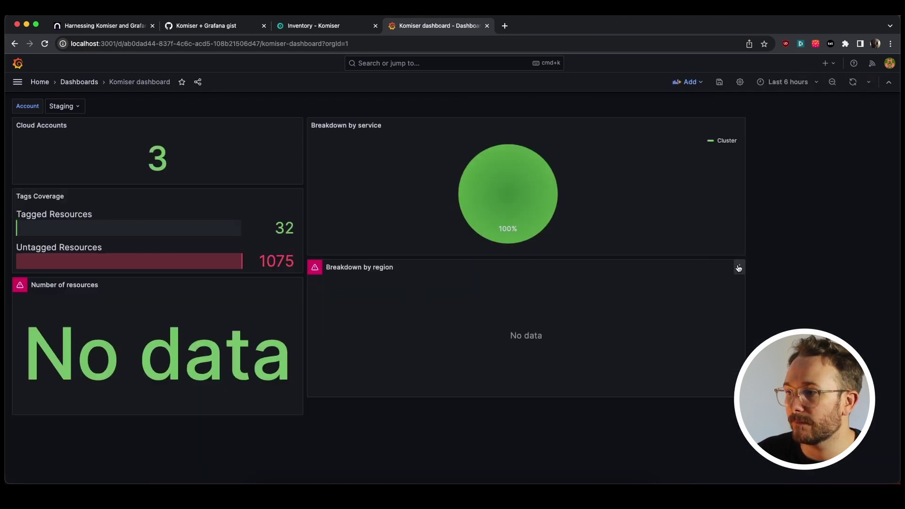
# Set the Breakdown by region panel to Komiser, run the query to draw the pie, and apply
pyautogui.click(739, 268)
pyautogui.click(679, 302)
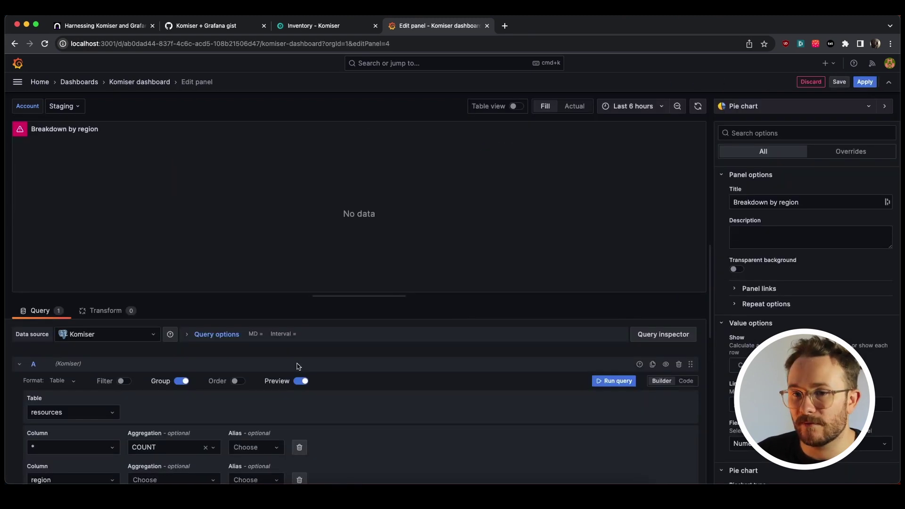
pyautogui.click(136, 336)
pyautogui.click(106, 357)
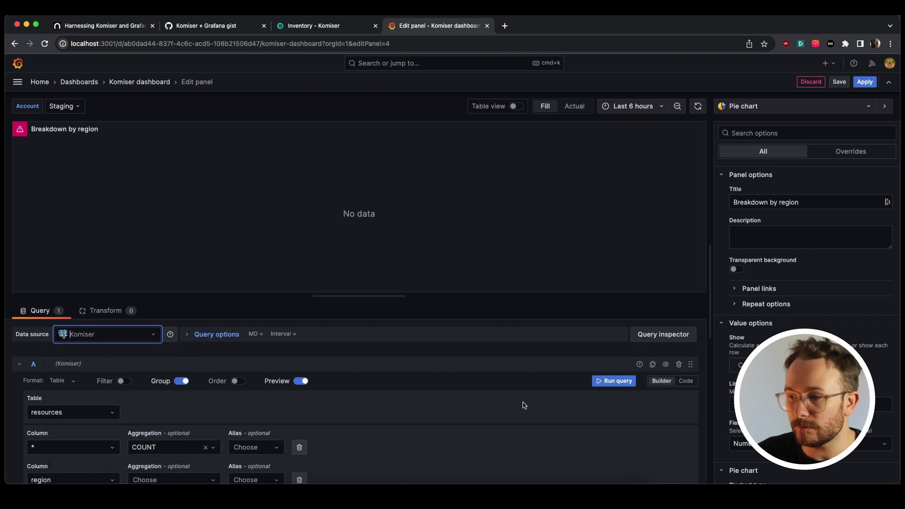
pyautogui.click(615, 382)
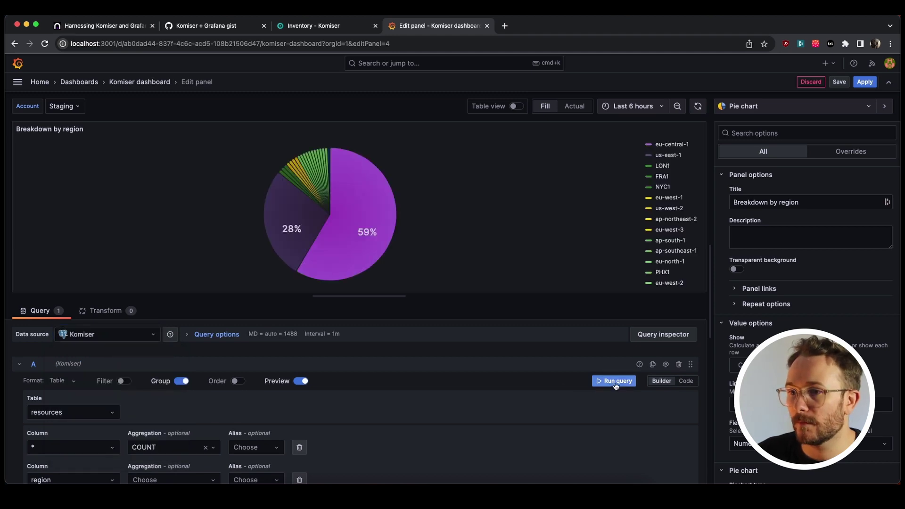
pyautogui.click(865, 82)
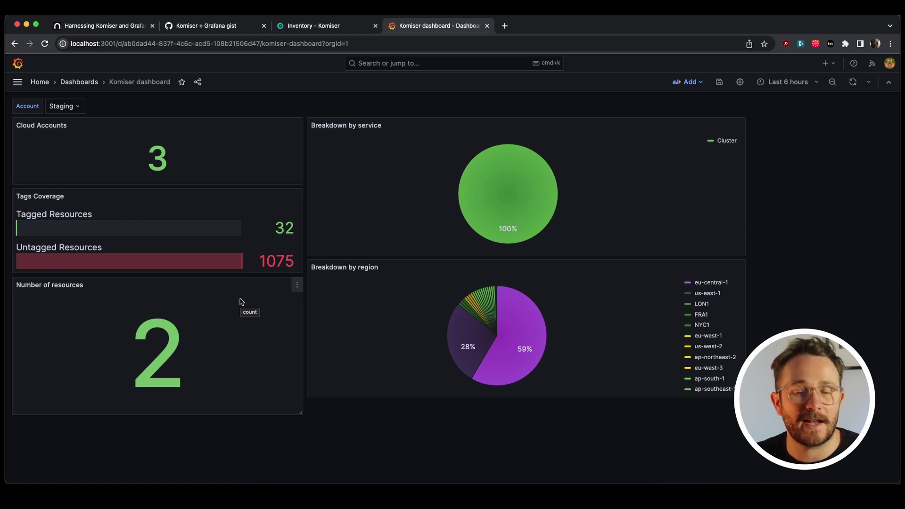
pyautogui.click(61, 106)
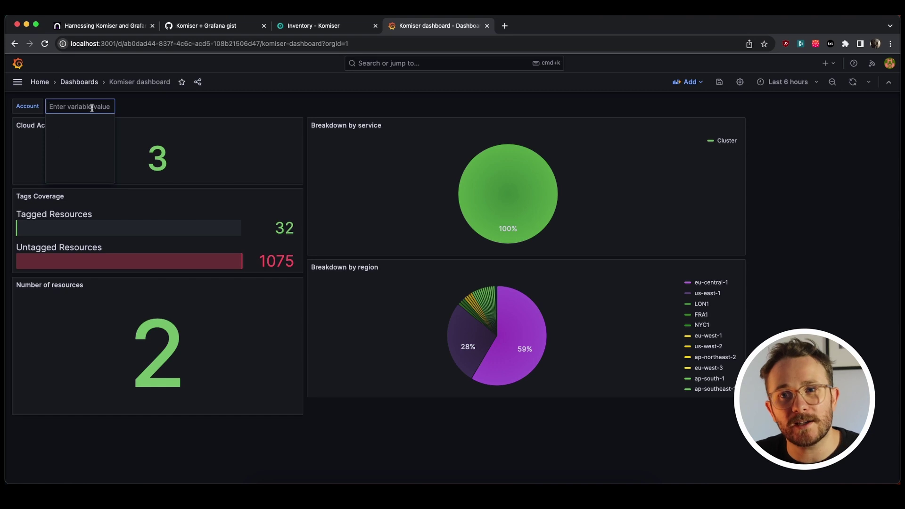
pyautogui.click(147, 104)
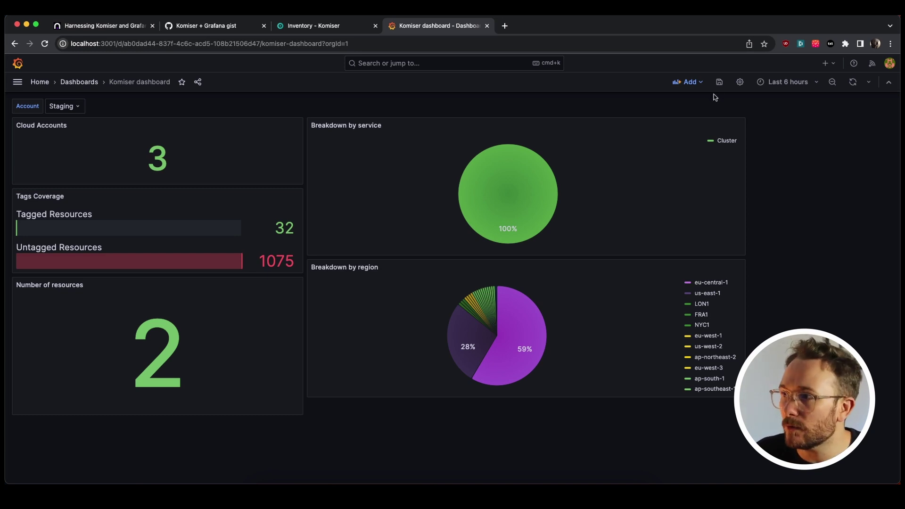
# Delete the existing Account variable in the dashboard's variable settings
pyautogui.click(739, 82)
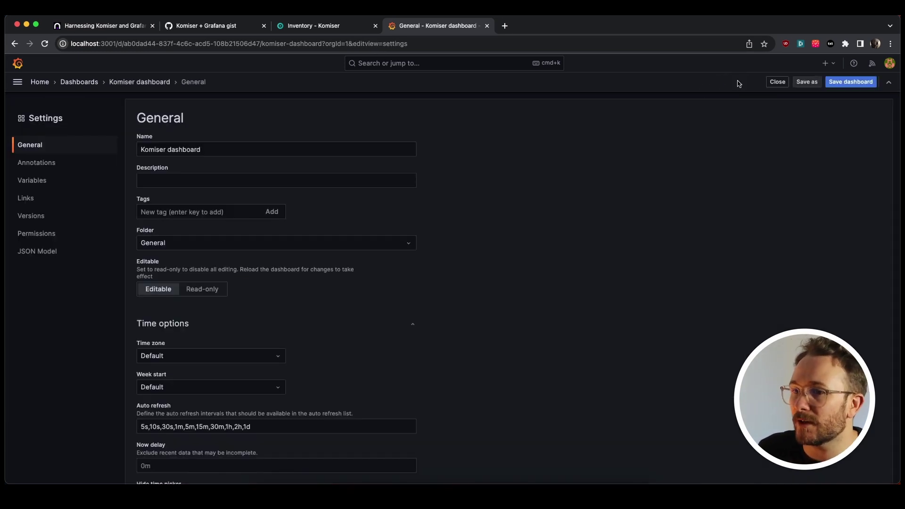
pyautogui.click(54, 183)
pyautogui.click(856, 173)
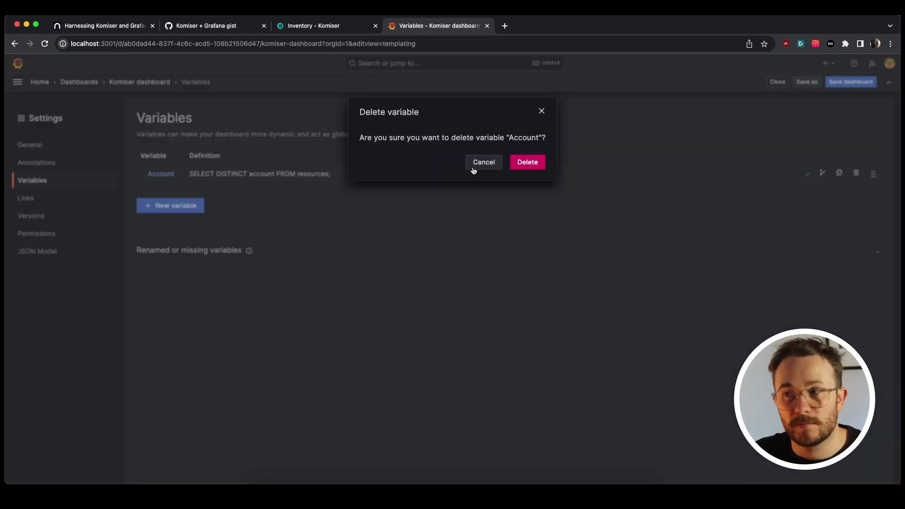
pyautogui.click(521, 162)
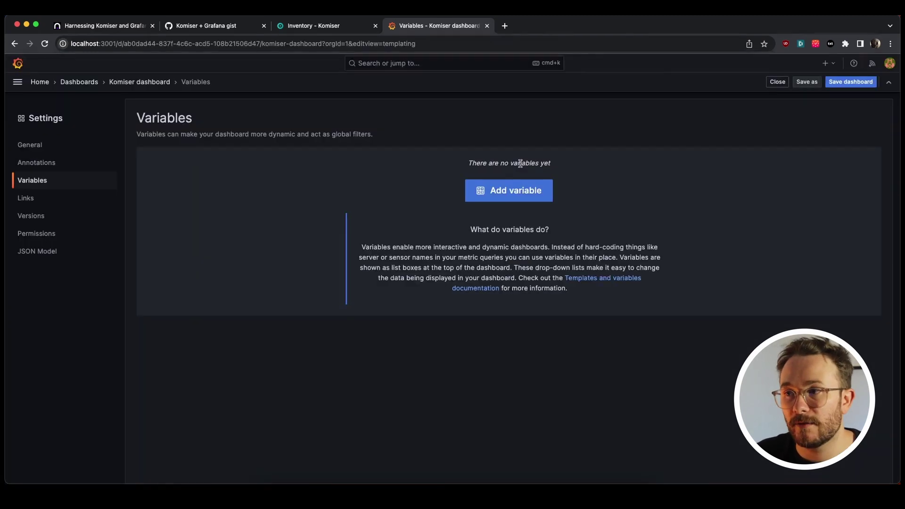
# Add a new query variable named Account using the Komiser data source
pyautogui.click(501, 196)
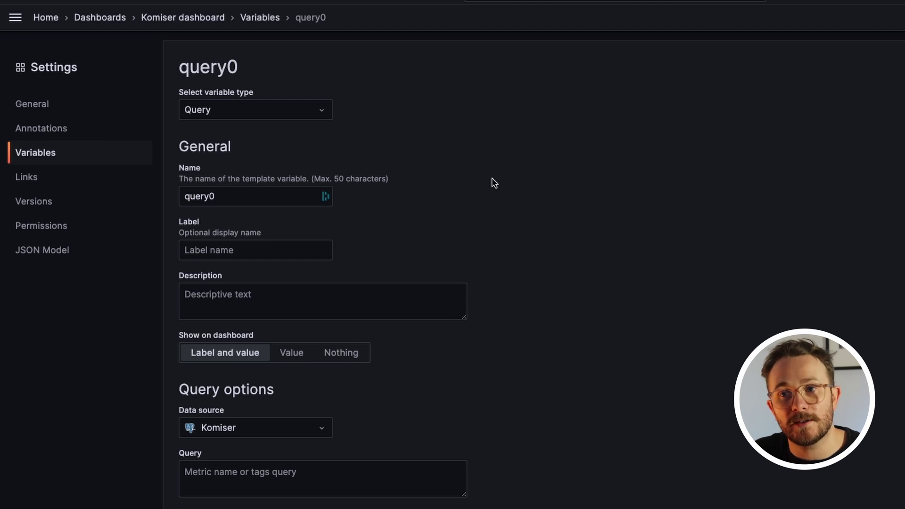
pyautogui.doubleClick(228, 193)
pyautogui.write('Account')
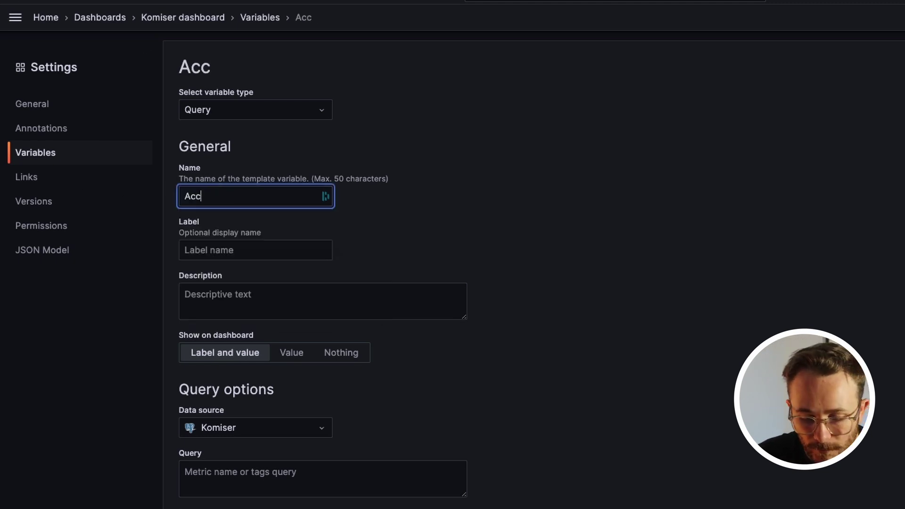
pyautogui.scroll(-2, 211, 326)
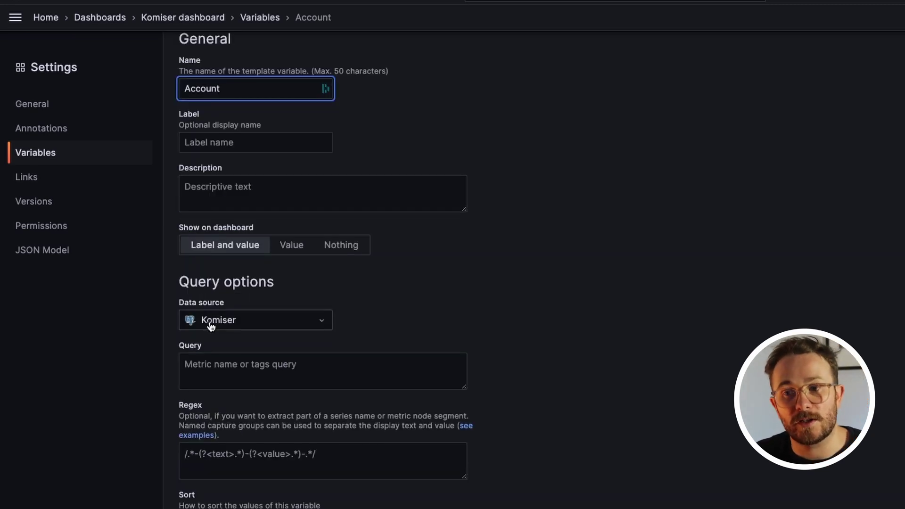
pyautogui.click(211, 325)
pyautogui.click(221, 346)
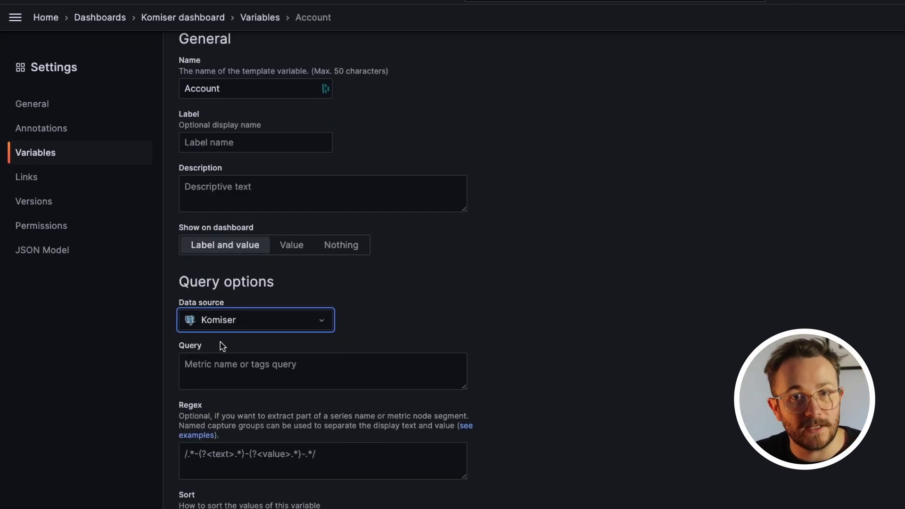
# Give it the query SELECT DISTINCT account FROM resources; and save the variable
pyautogui.click(223, 369)
pyautogui.write('SELECT DISTINCT account from')
pyautogui.press('BackSpace')
pyautogui.press('BackSpace')
pyautogui.press('BackSpace')
pyautogui.press('BackSpace')
pyautogui.write('FROM resources;')
pyautogui.scroll(-5, 189, 372)
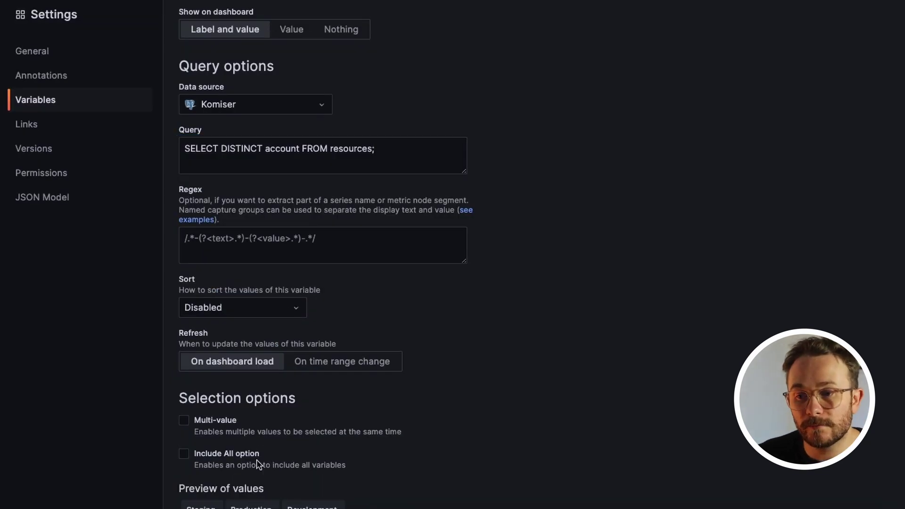
pyautogui.scroll(-1, 259, 462)
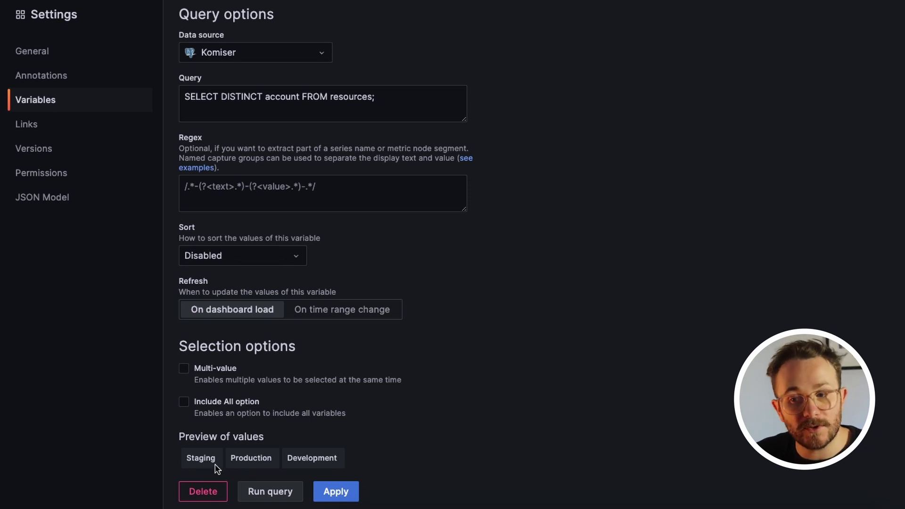
pyautogui.click(340, 492)
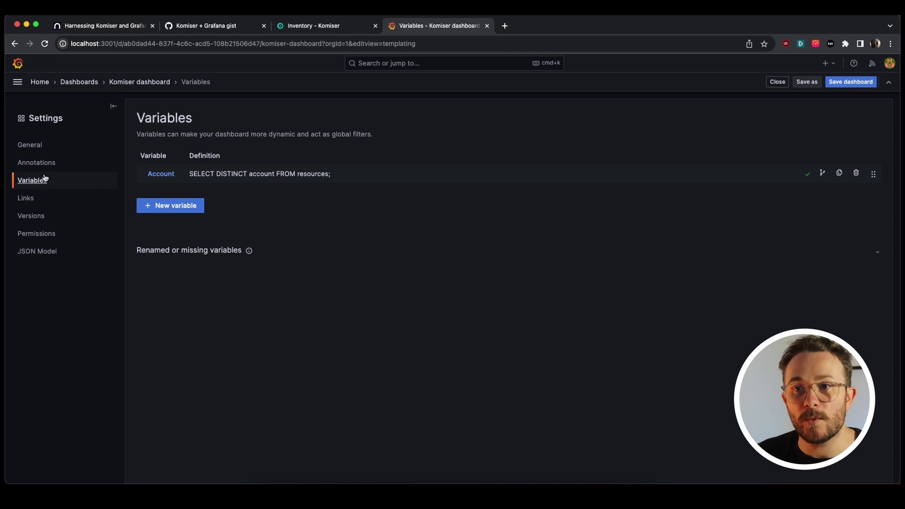
# Append WHERE account = '[[Account]]' to the Cloud Accounts panel query and rerun it
pyautogui.click(136, 82)
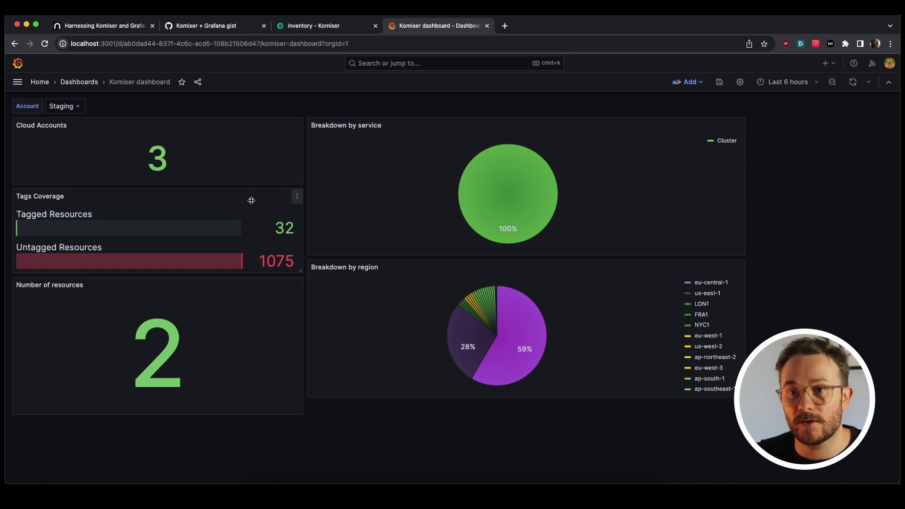
pyautogui.click(297, 125)
pyautogui.click(237, 161)
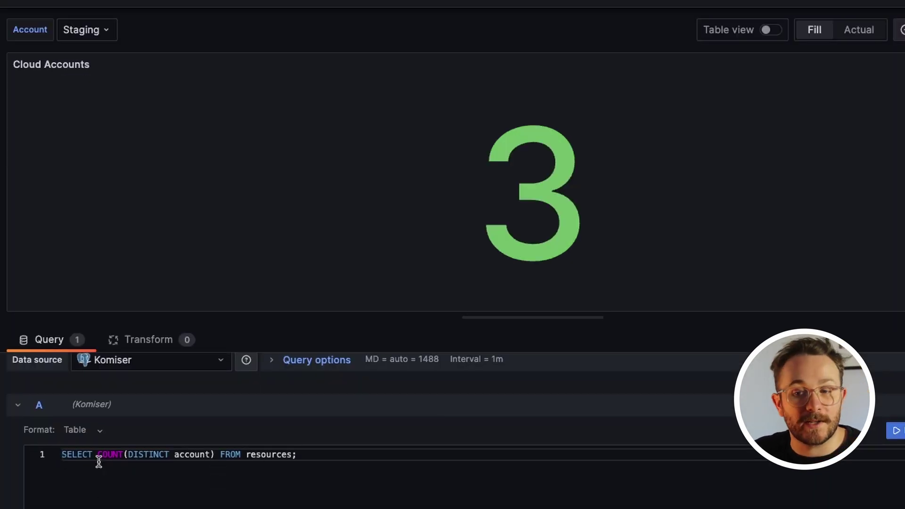
pyautogui.click(291, 455)
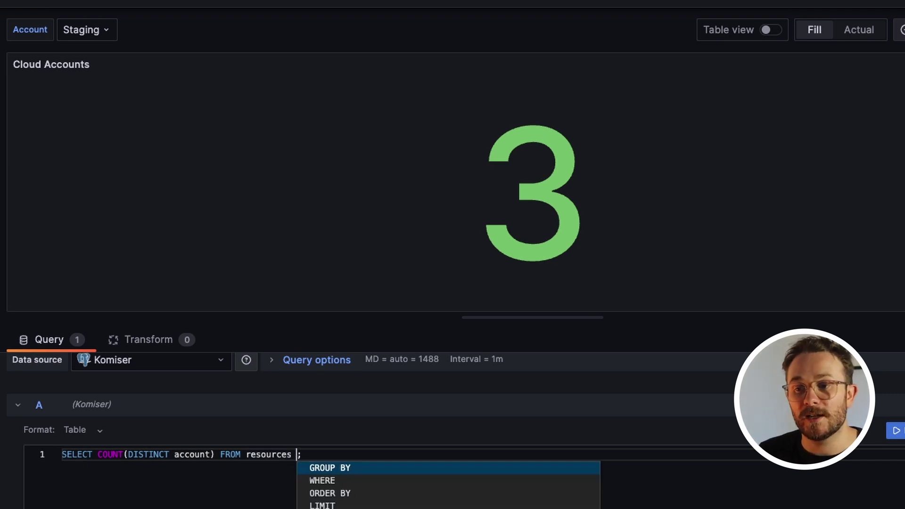
pyautogui.write('WHERE account')
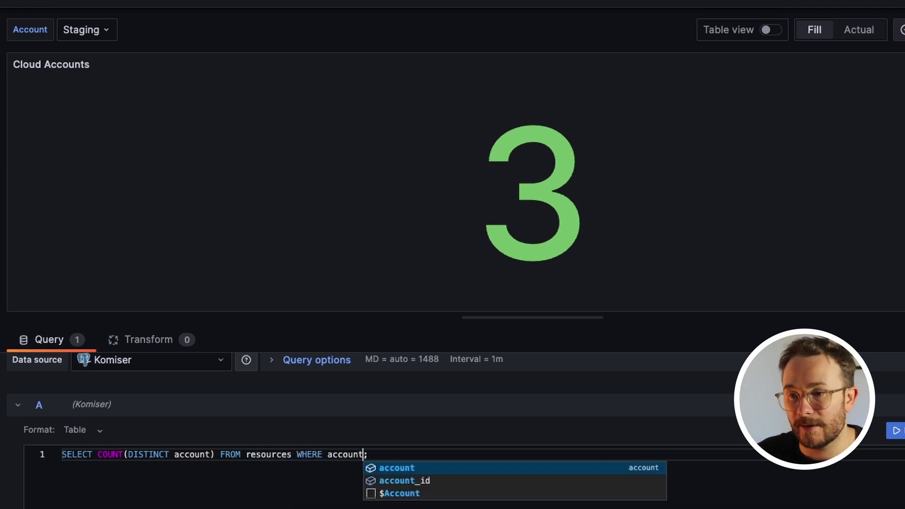
pyautogui.write(' = ')
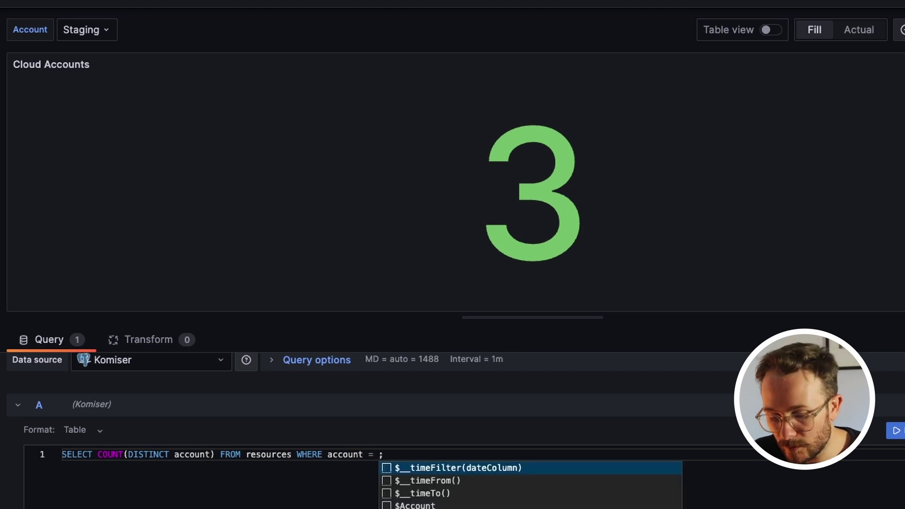
pyautogui.write("'[[acc")
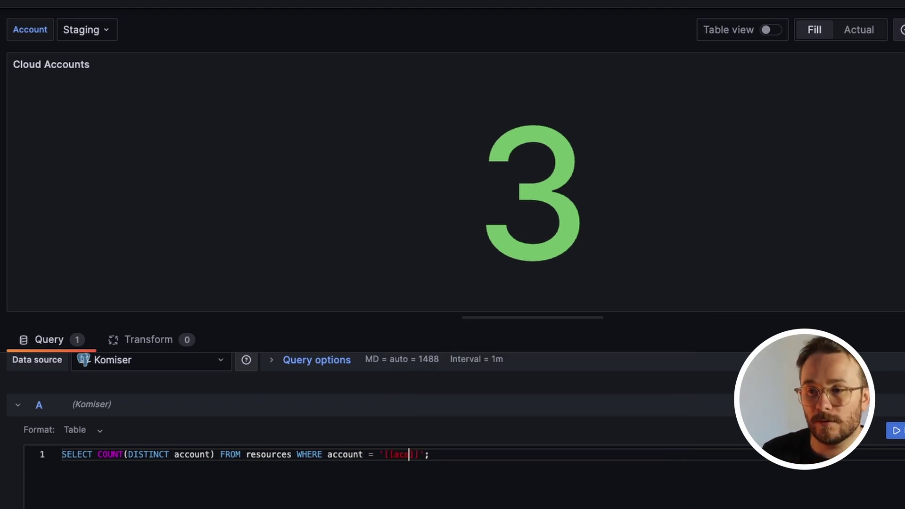
pyautogui.press('BackSpace')
pyautogui.press('BackSpace')
pyautogui.press('BackSpace')
pyautogui.write('Account')
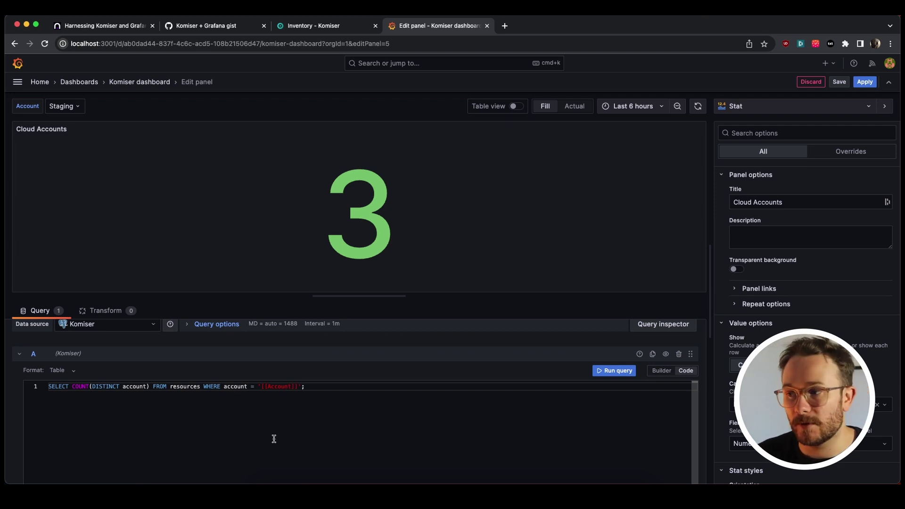
pyautogui.click(609, 372)
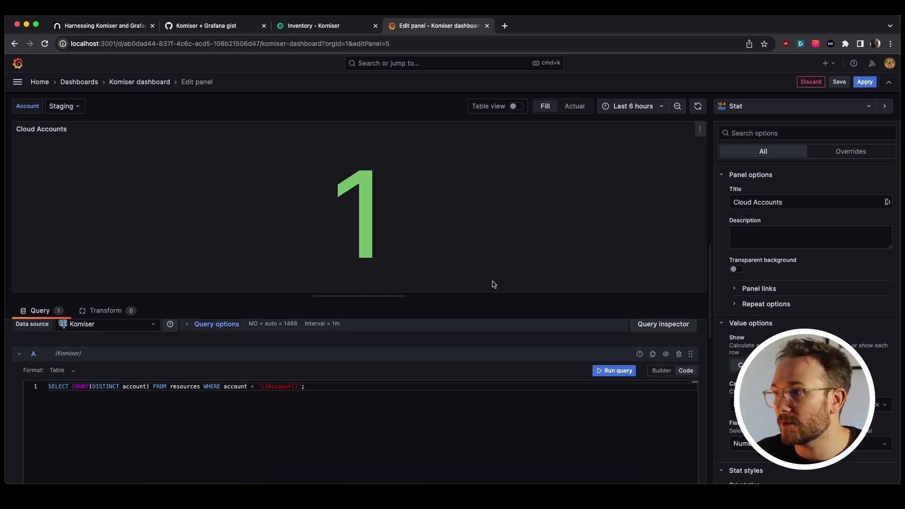
# Apply the Cloud Accounts edit, then filter the region query on ${Account}, rerun it and apply
pyautogui.click(864, 83)
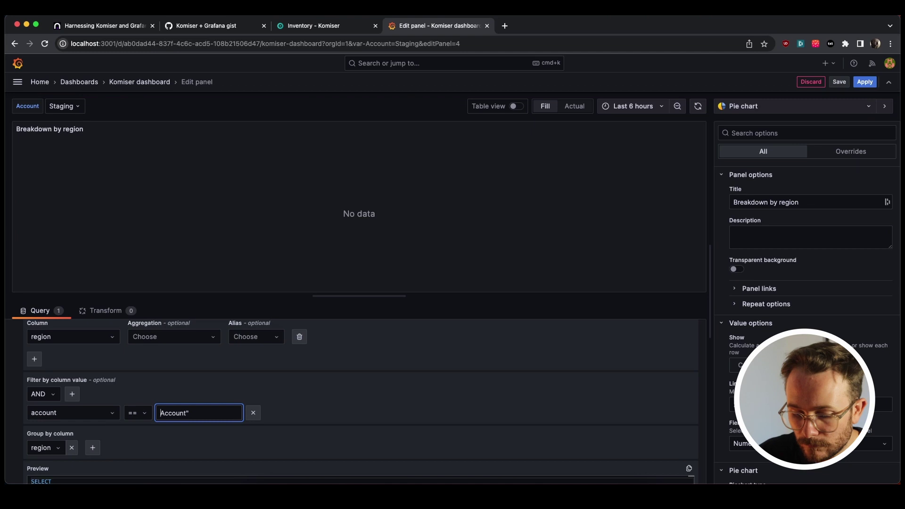
pyautogui.write('${')
pyautogui.press('Right')
pyautogui.press('Right')
pyautogui.press('Right')
pyautogui.press('Right')
pyautogui.press('Right')
pyautogui.press('Right')
pyautogui.press('Right')
pyautogui.write('}')
pyautogui.scroll(5, 593, 403)
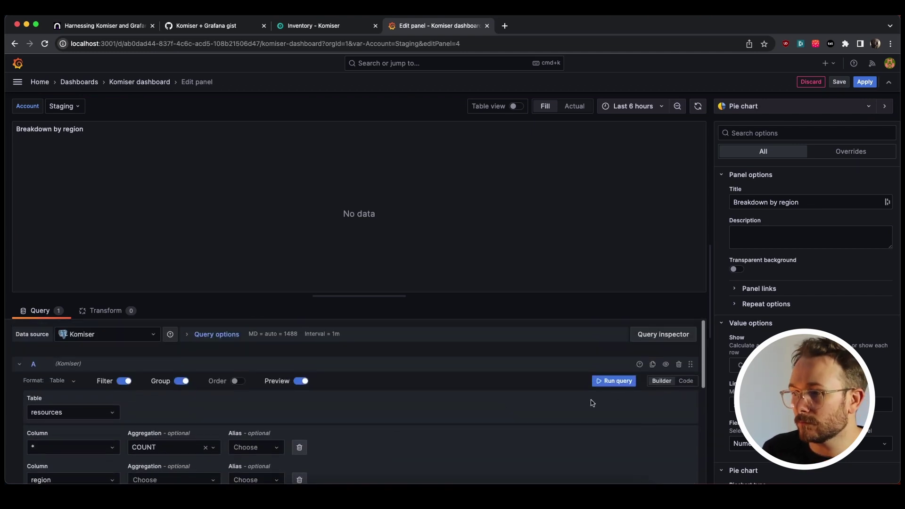
pyautogui.click(618, 381)
pyautogui.scroll(-2, 441, 405)
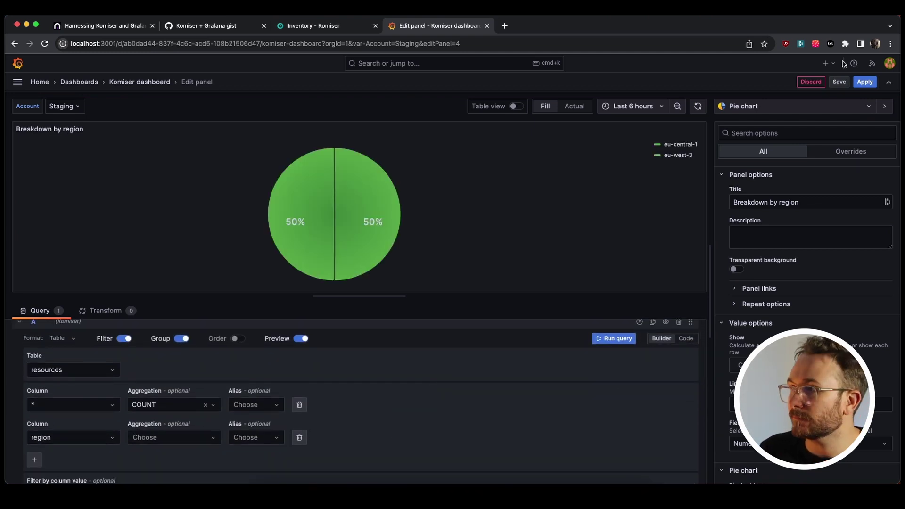
pyautogui.click(865, 82)
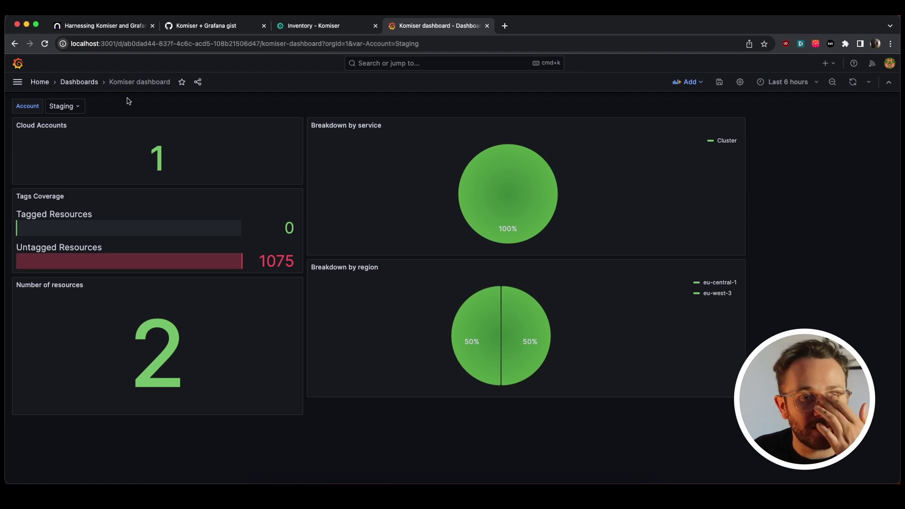
# Switch the Account filter to Production, then to Development
pyautogui.click(80, 106)
pyautogui.click(73, 130)
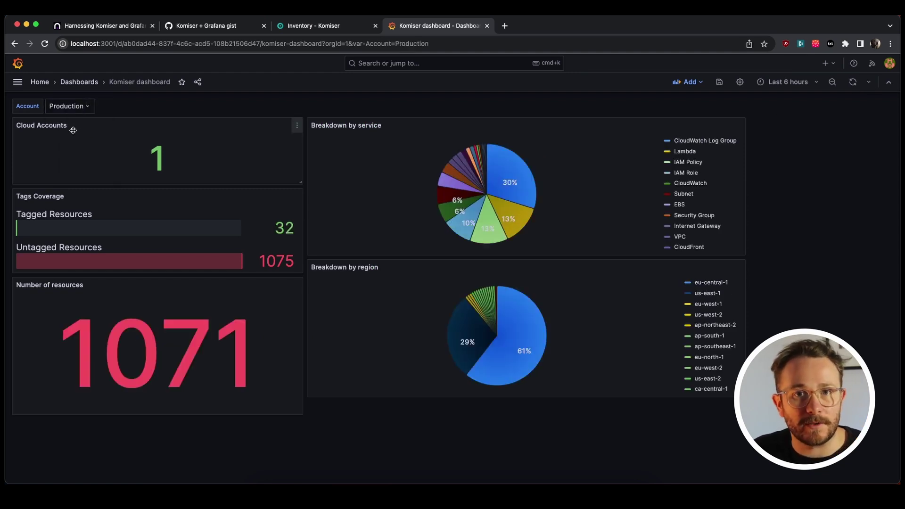
pyautogui.click(89, 104)
pyautogui.click(81, 142)
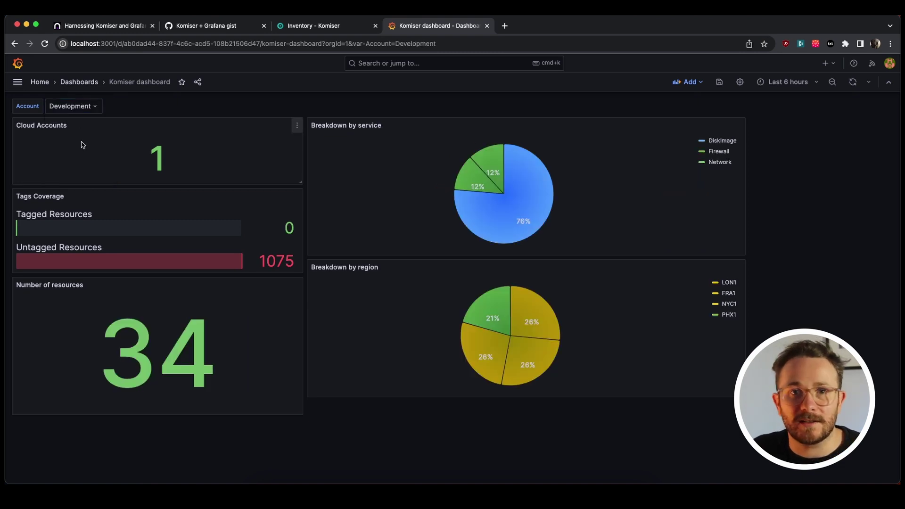